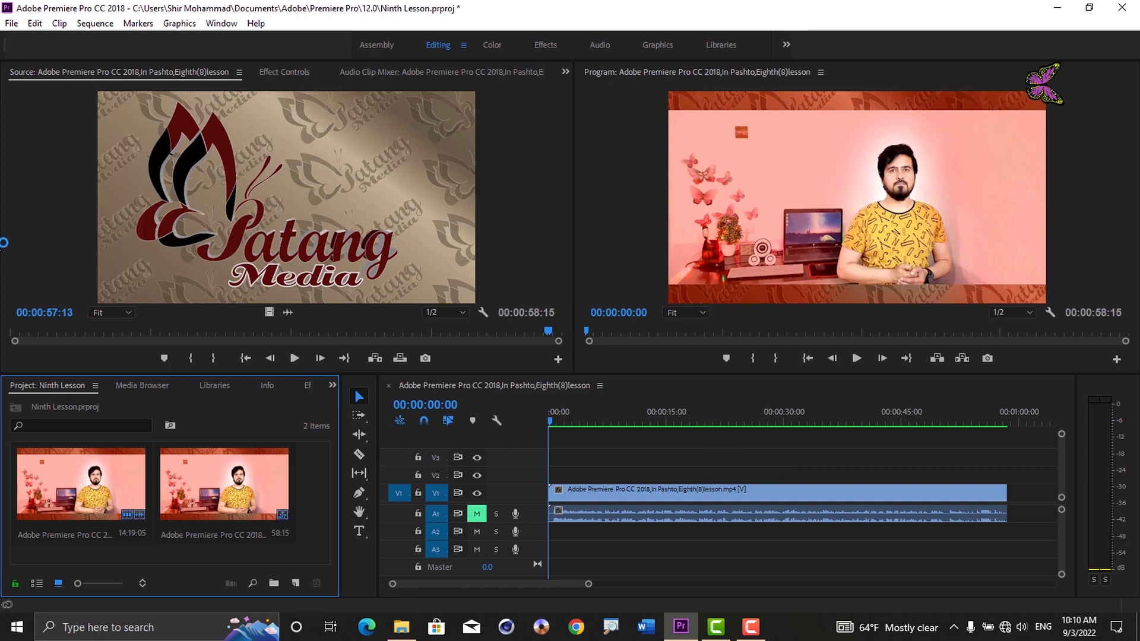
Step: Create a new Photoshop file from the project at 1920 × 1080, 25.00 fps, with Square Pixels (1.0)
click(11, 23)
mouse_move(23, 41)
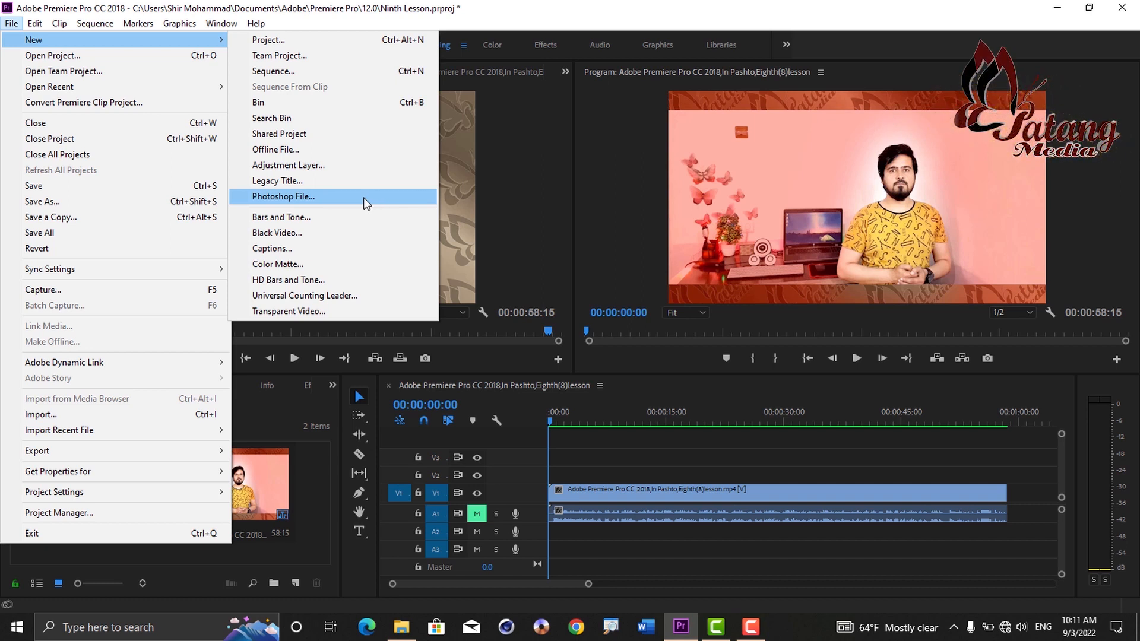
click(312, 197)
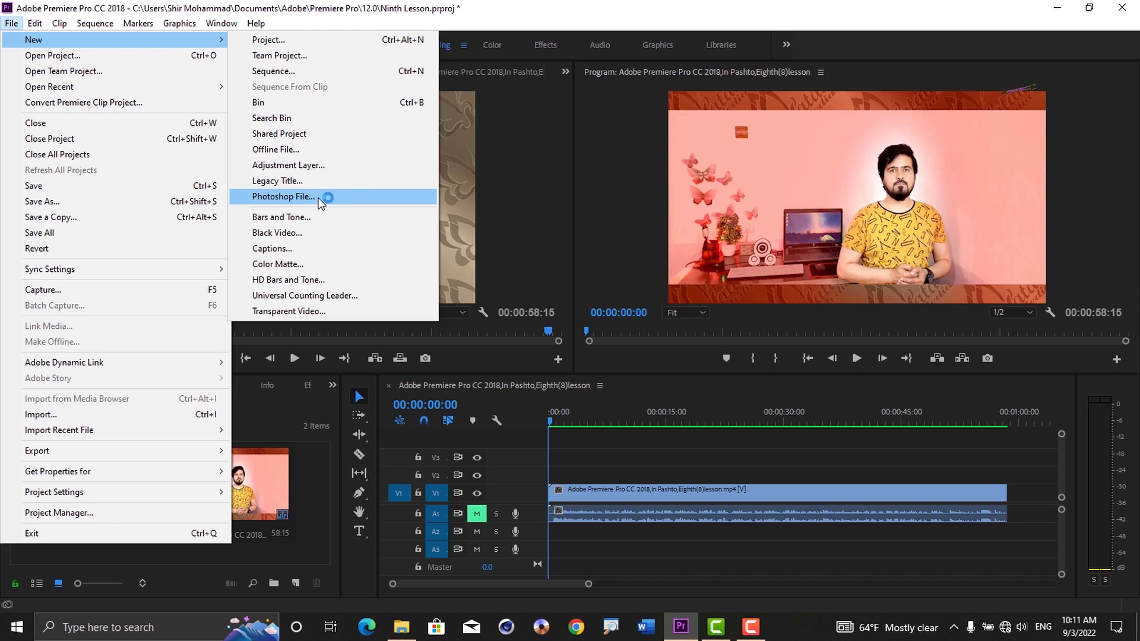
drag(548, 242, 480, 186)
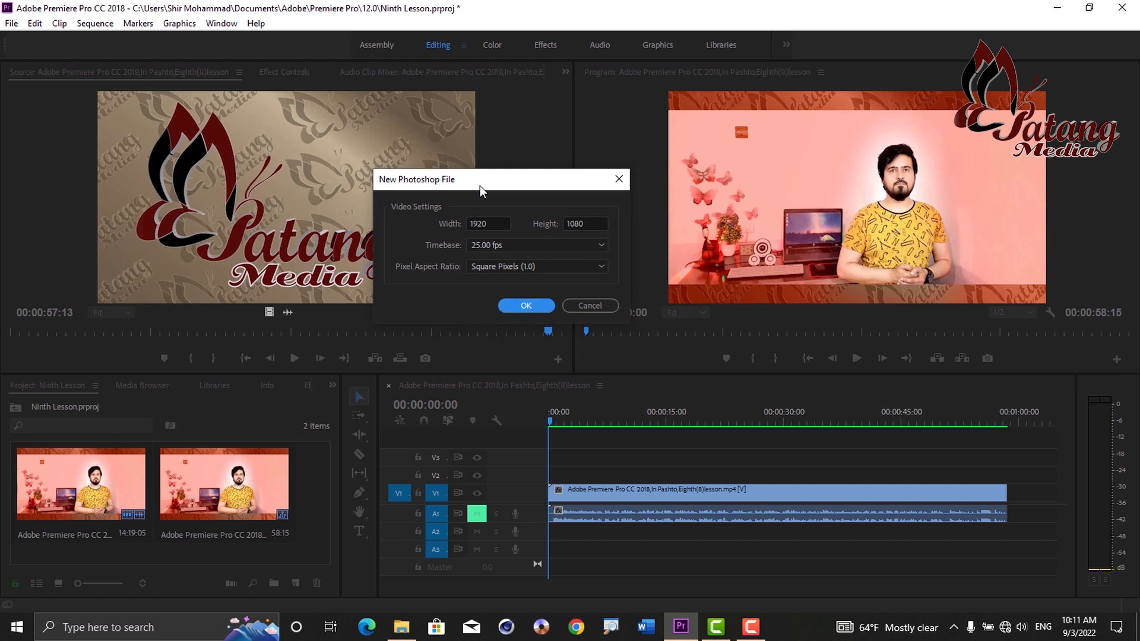
click(529, 304)
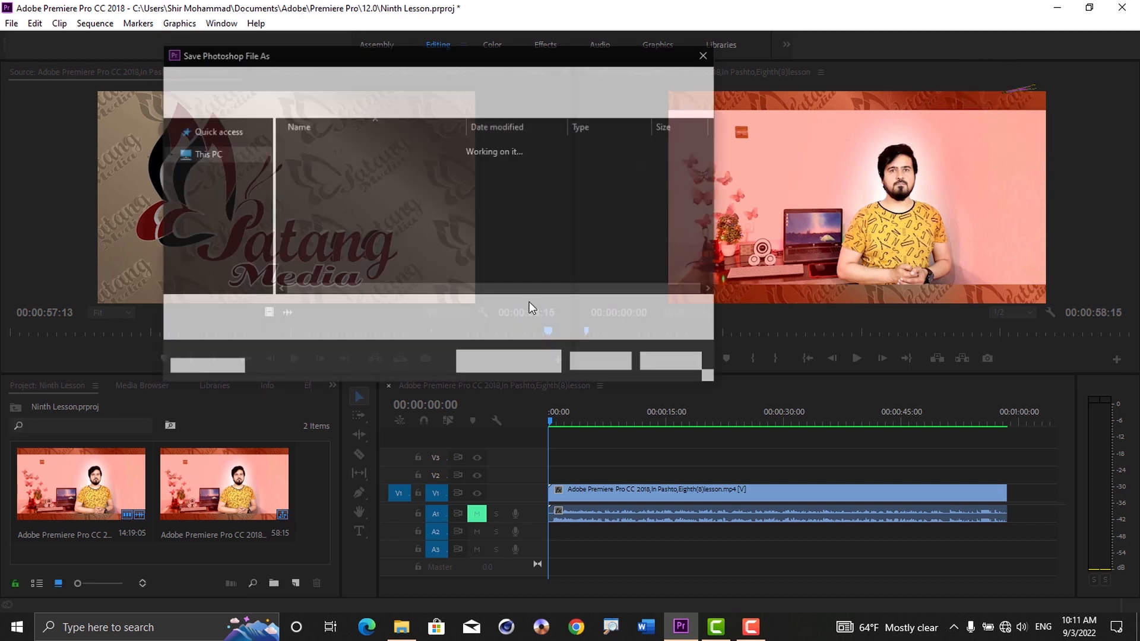
Step: Save the new Photoshop file as Kabul in Documents, adding it to the project with merged layers
drag(309, 61, 359, 63)
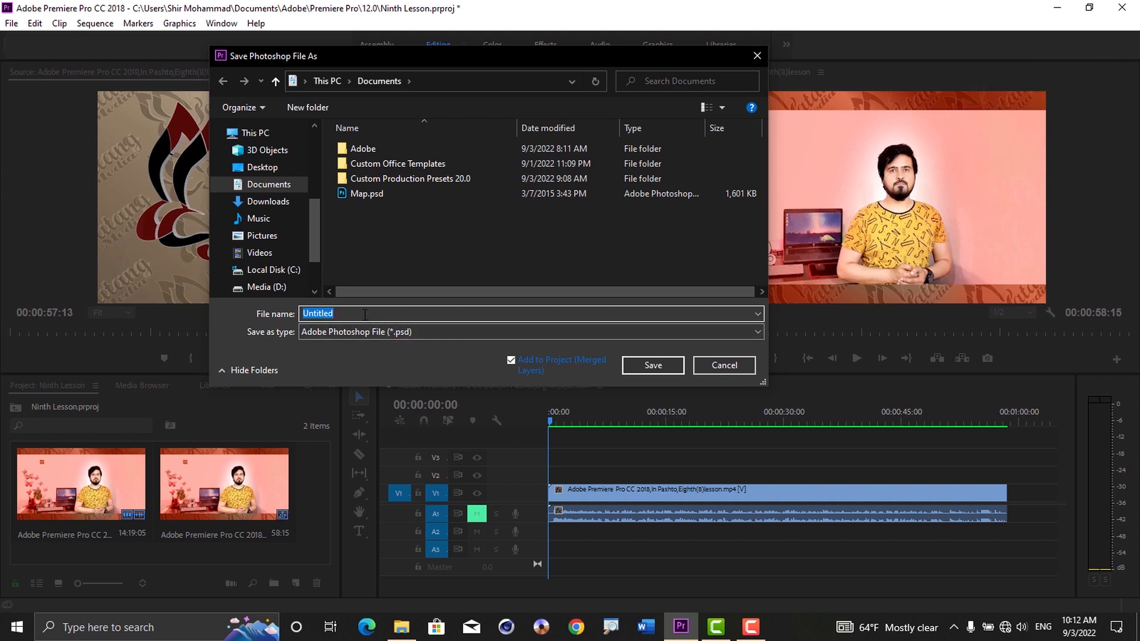
text(Kabu)
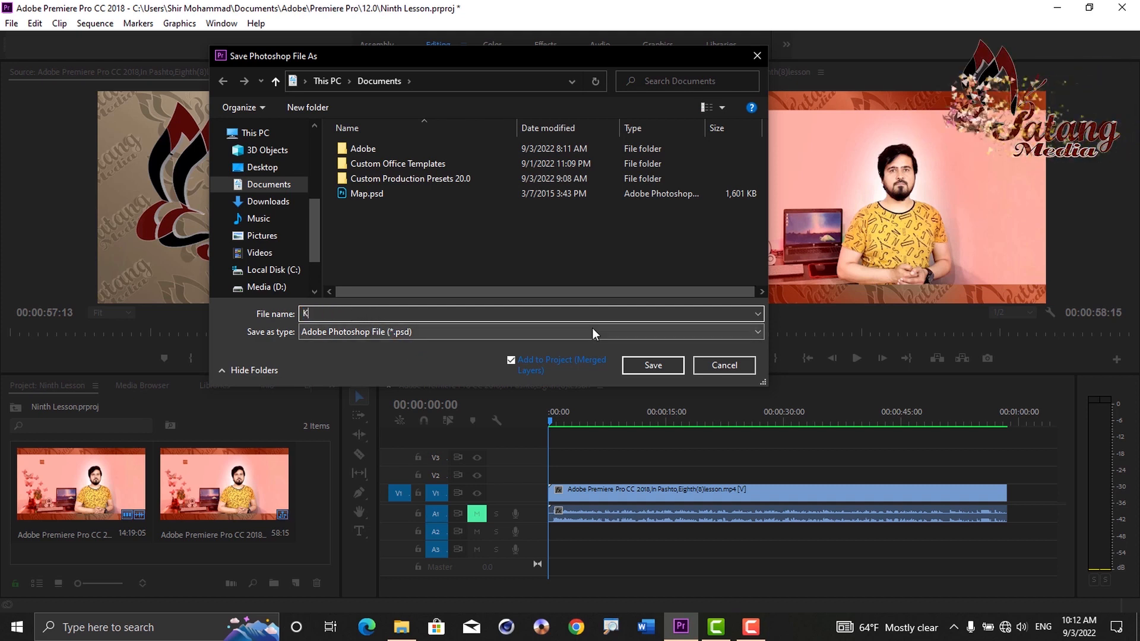
text(l)
click(635, 365)
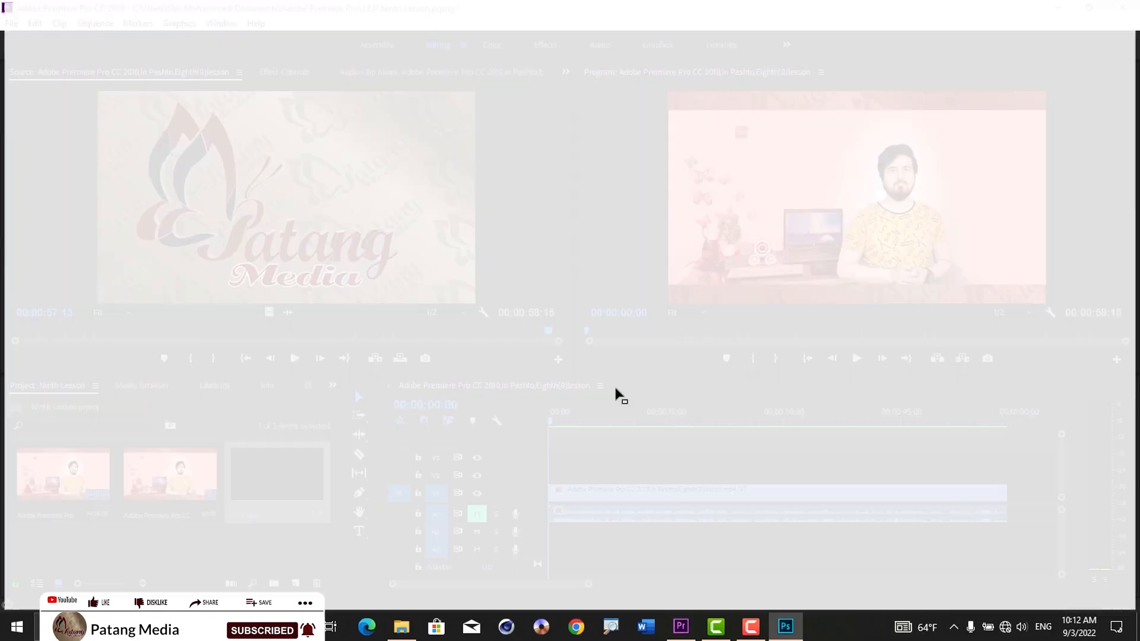
Step: Activate the Move tool and arrange the windows so the Documents folder's files are reachable behind a reduced Photoshop window
key(b)
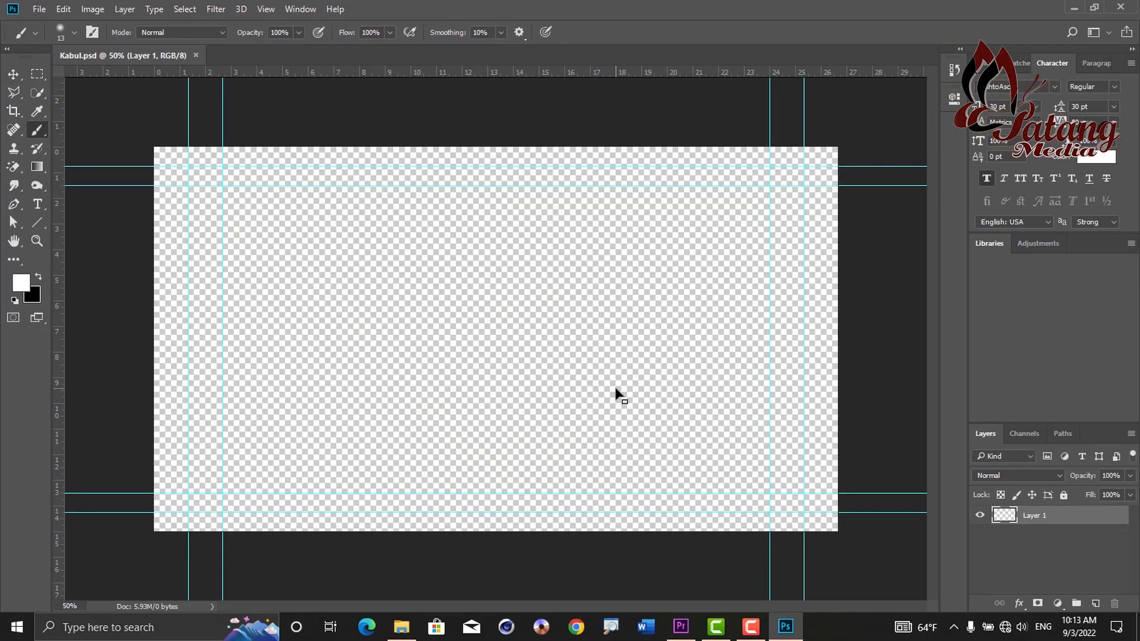
key(v)
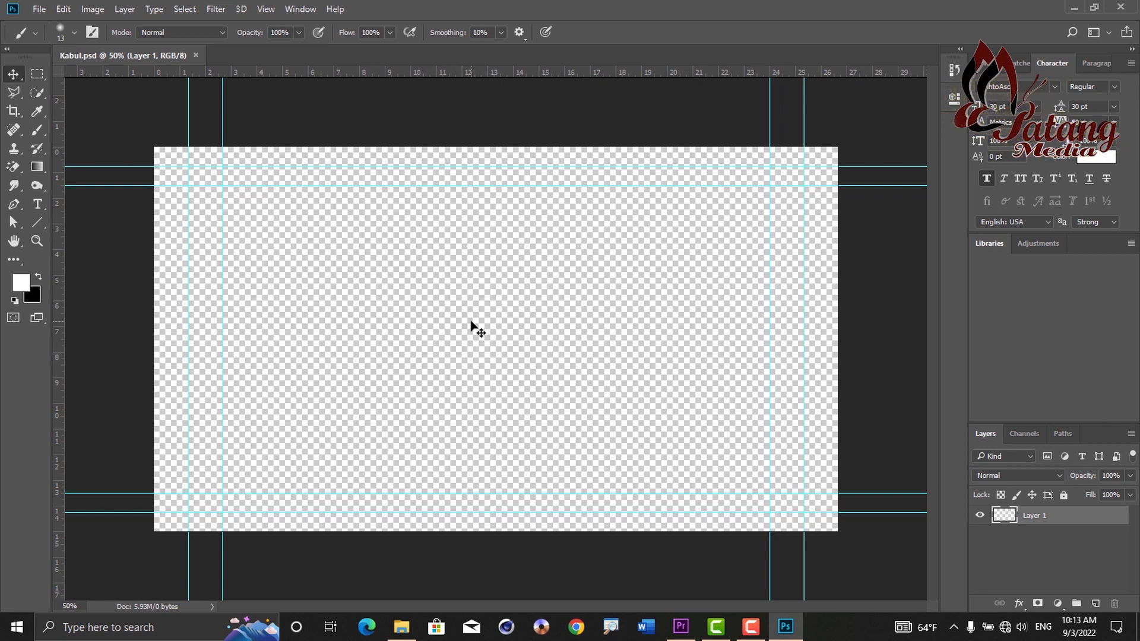
key(v)
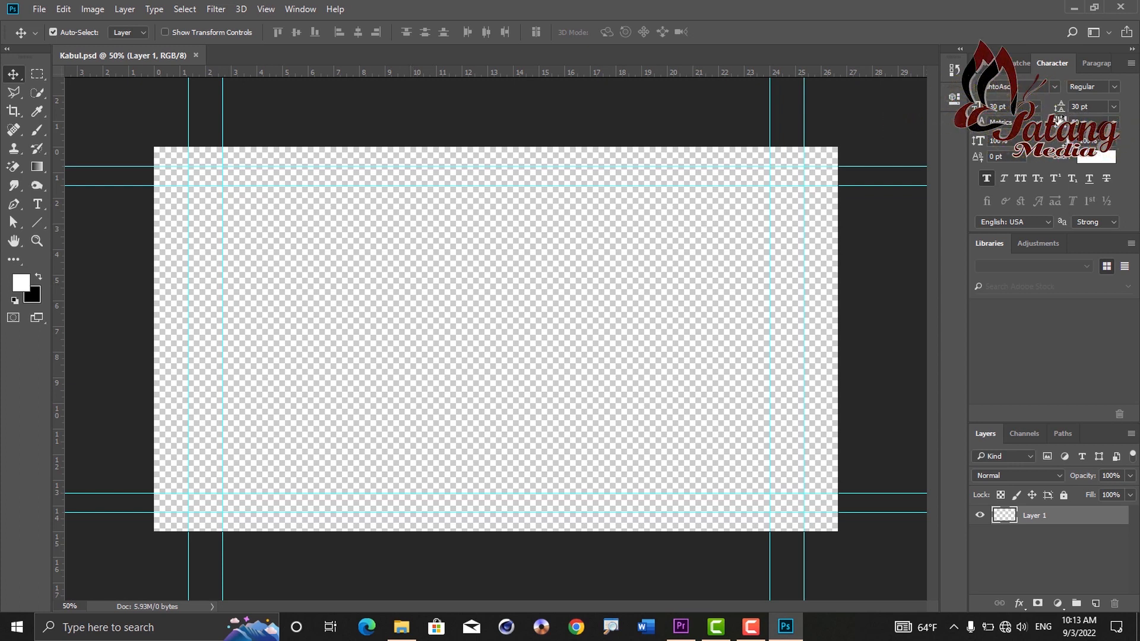
click(1094, 8)
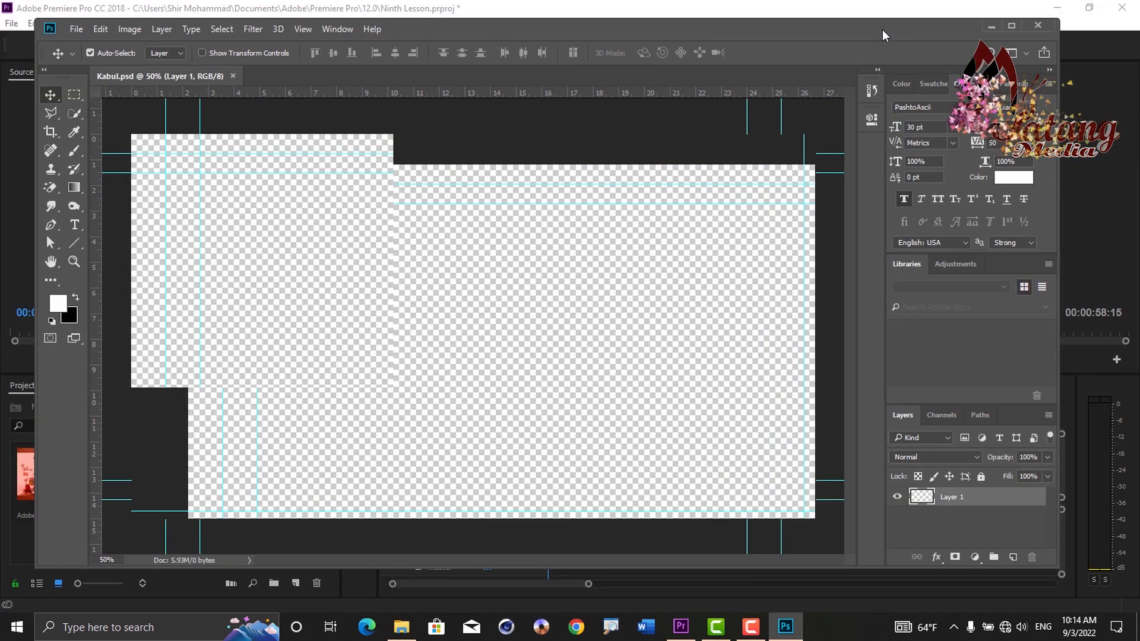
drag(475, 31, 527, 114)
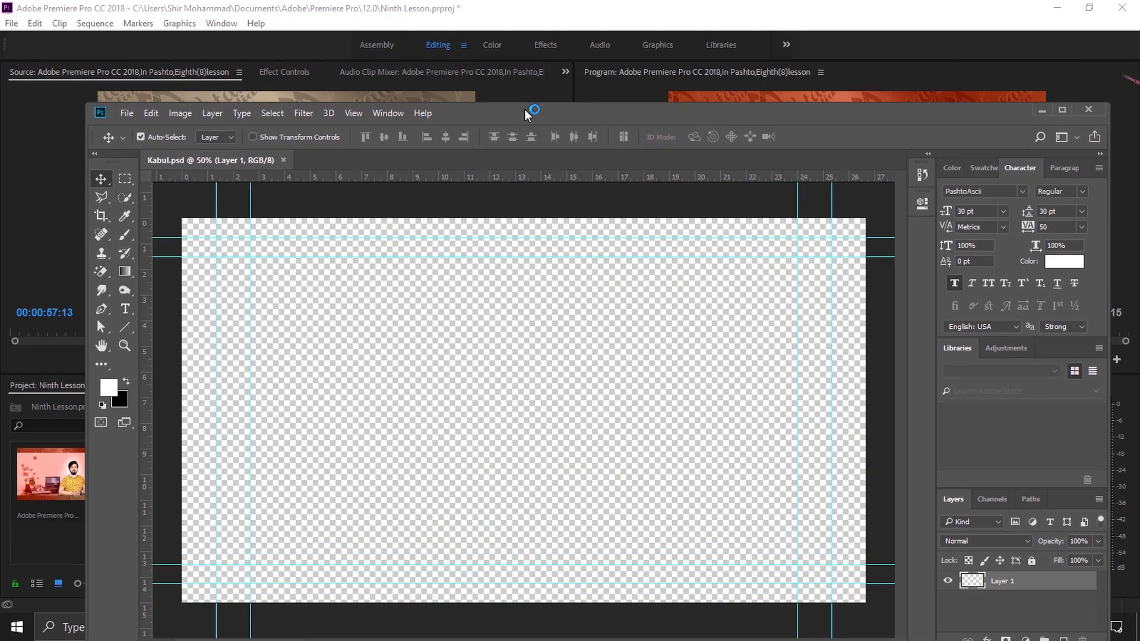
click(924, 34)
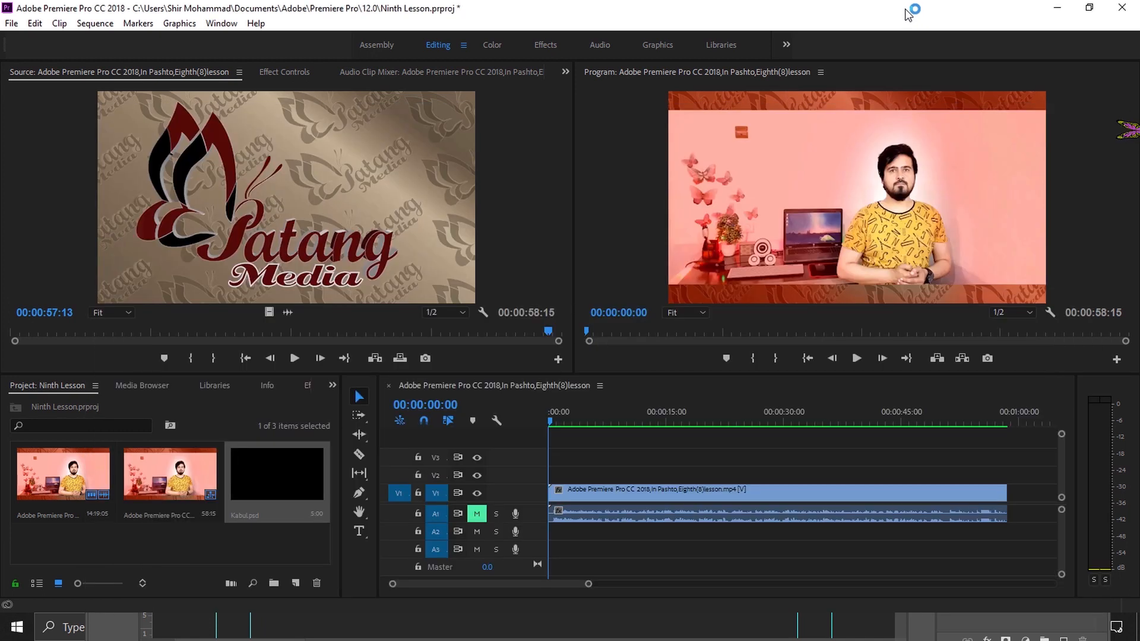
click(1056, 12)
drag(530, 119, 510, 176)
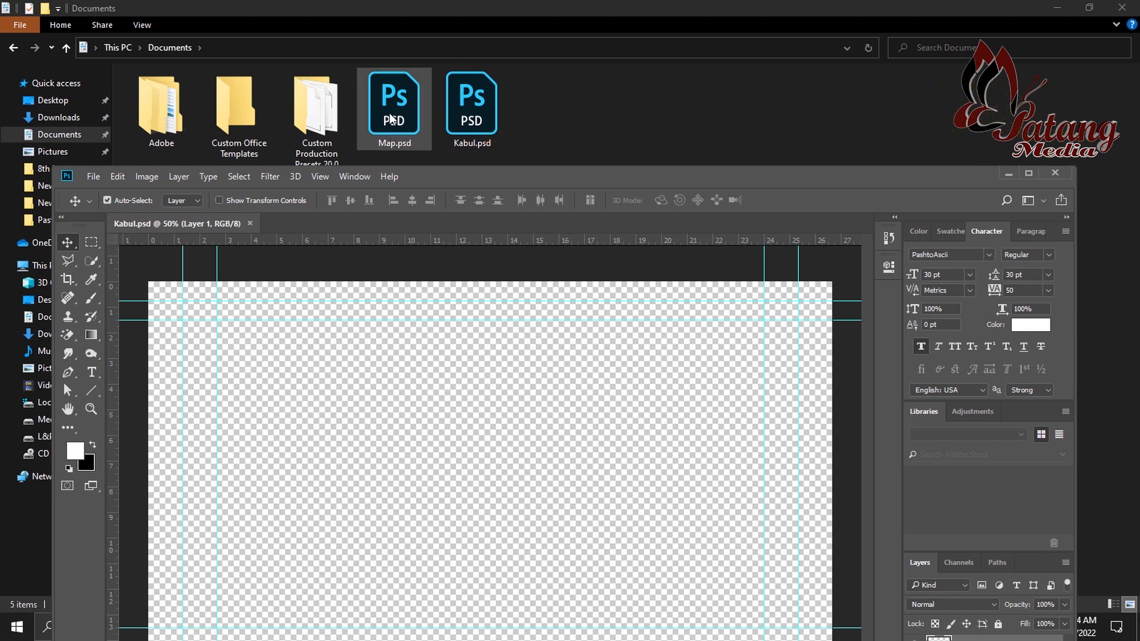
Step: Place Map.psd from the Documents folder into Kabul.psd and move the globe image up to the middle of the canvas
drag(386, 119, 484, 534)
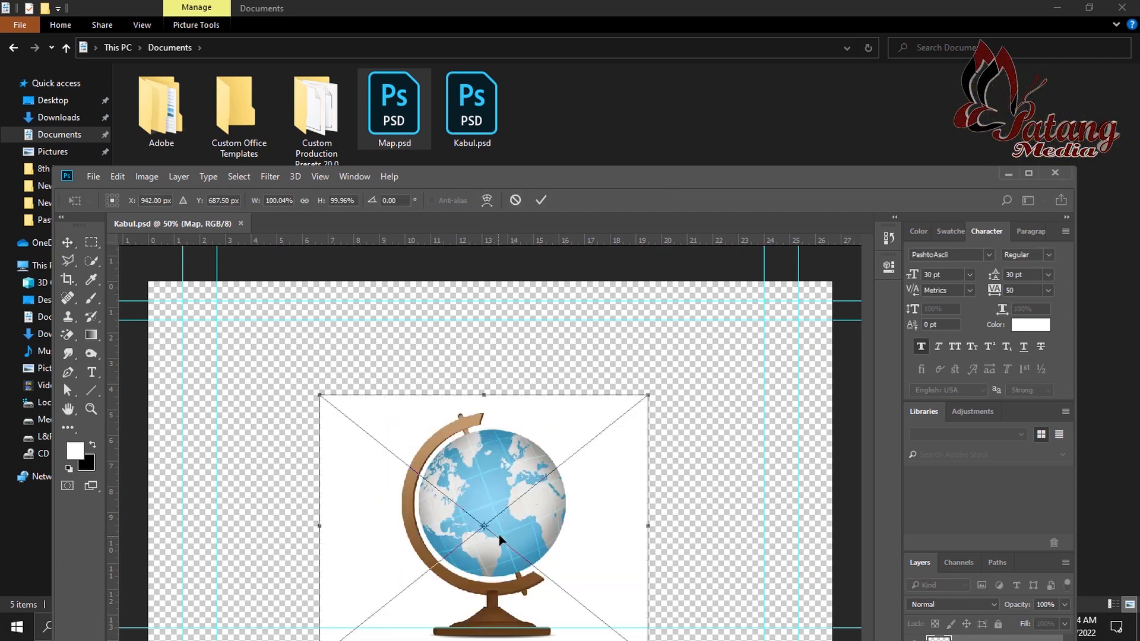
click(541, 201)
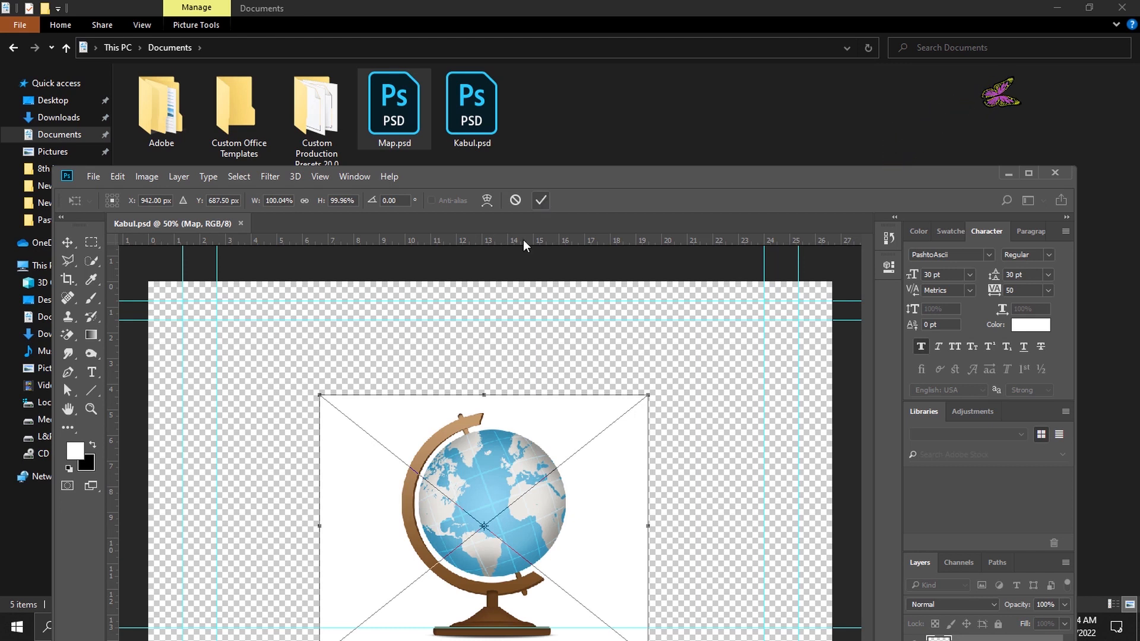
click(1029, 174)
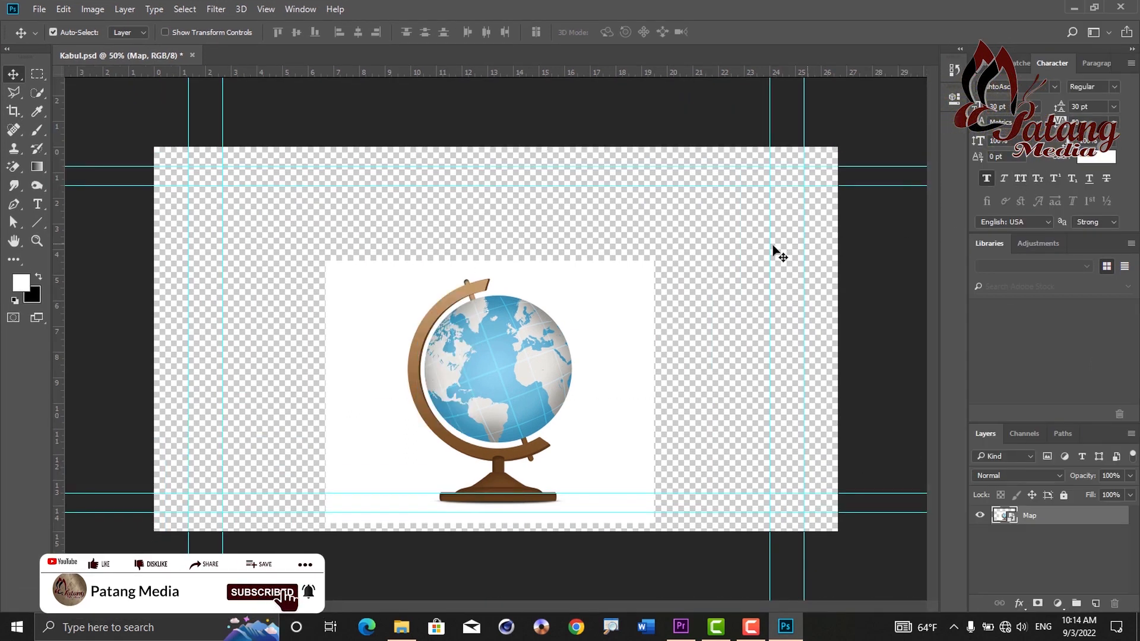
drag(549, 287, 545, 243)
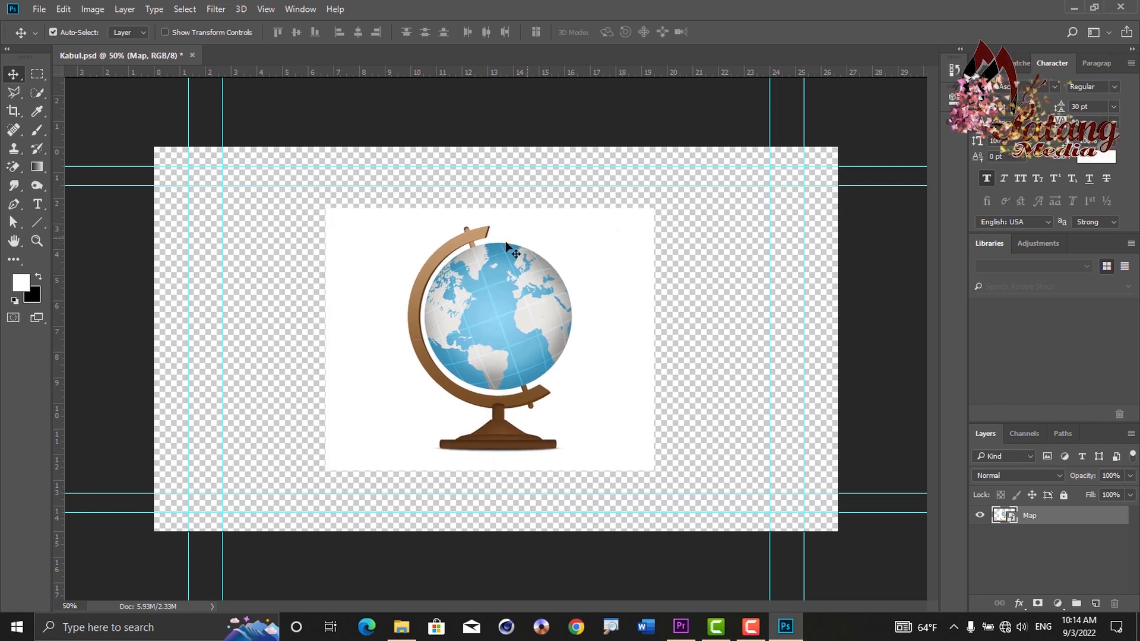
Step: Rasterize the Map smart object and erase its white background around the globe with the Magic Eraser
click(13, 170)
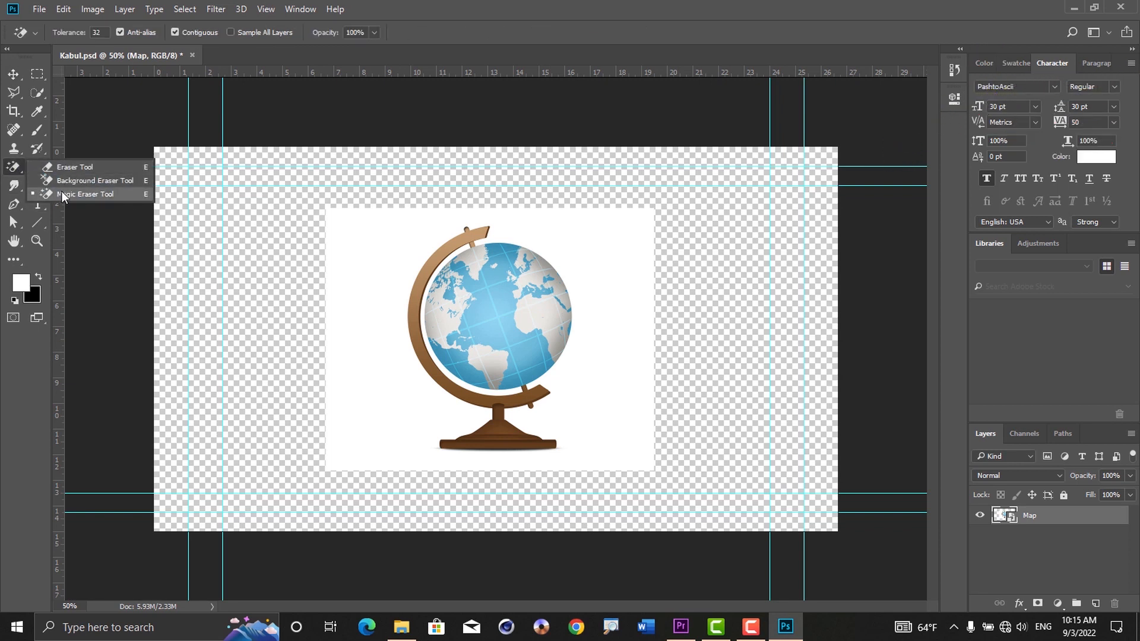
click(108, 194)
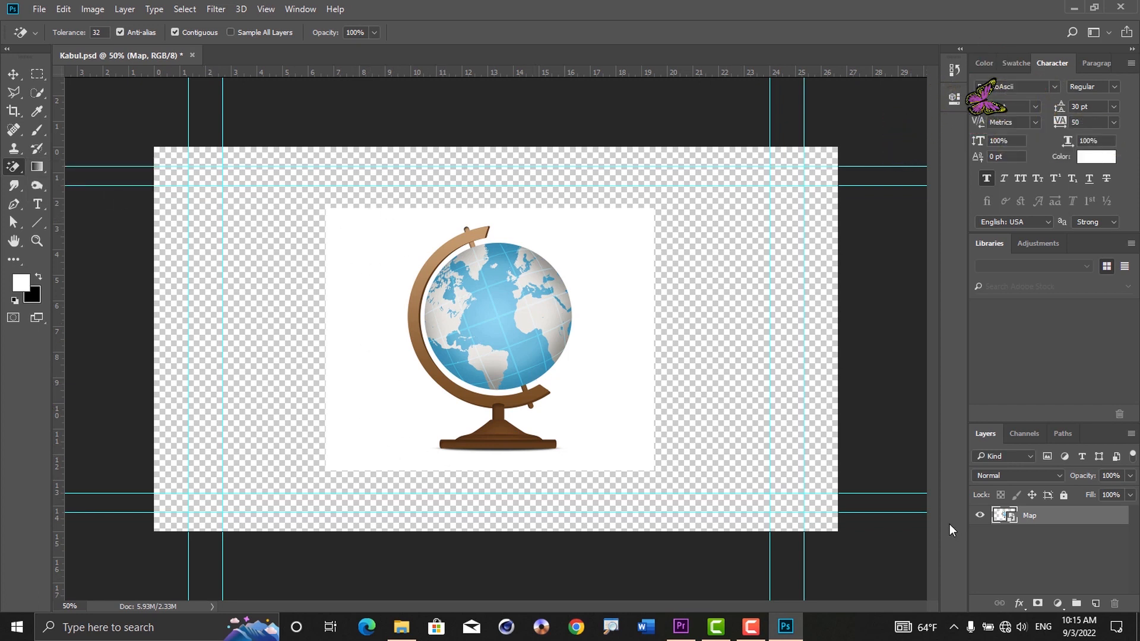
click(352, 379)
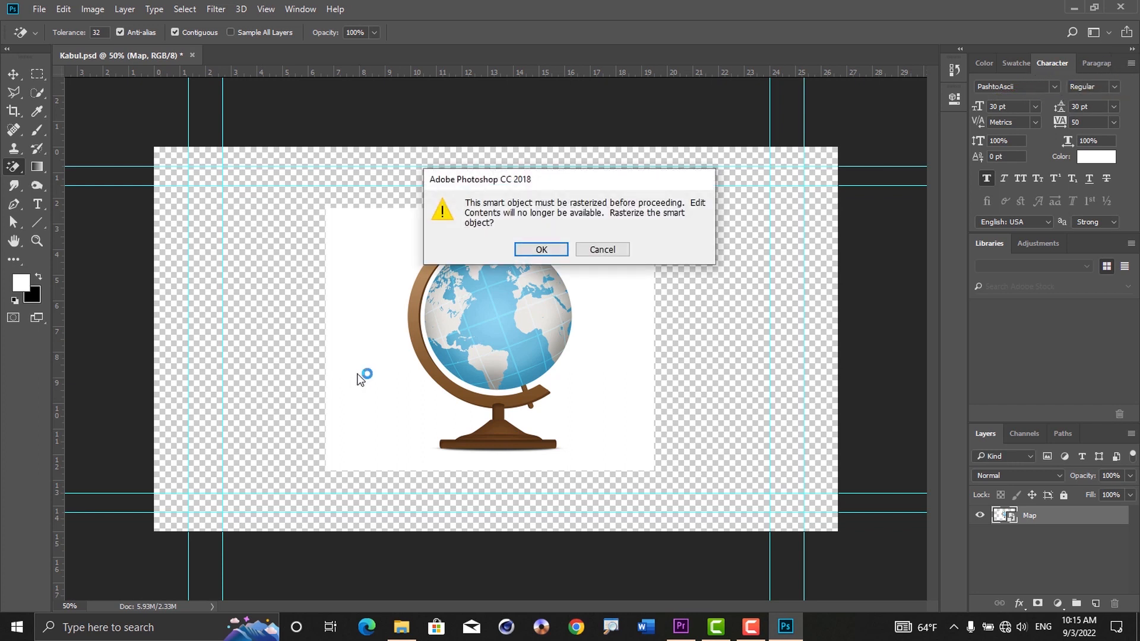
click(543, 248)
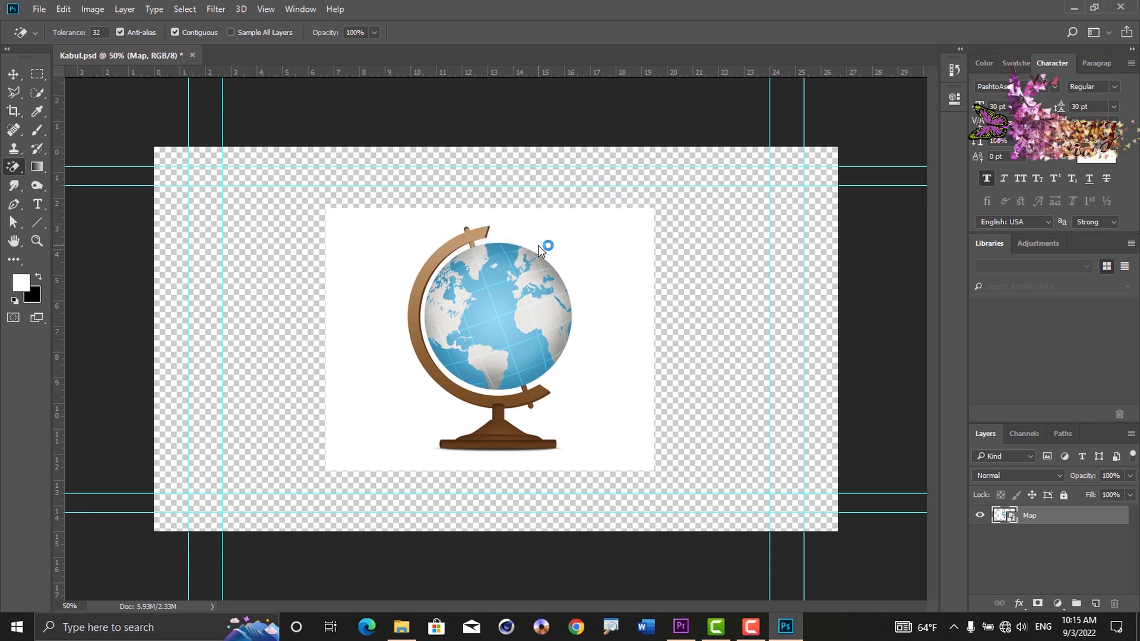
click(384, 237)
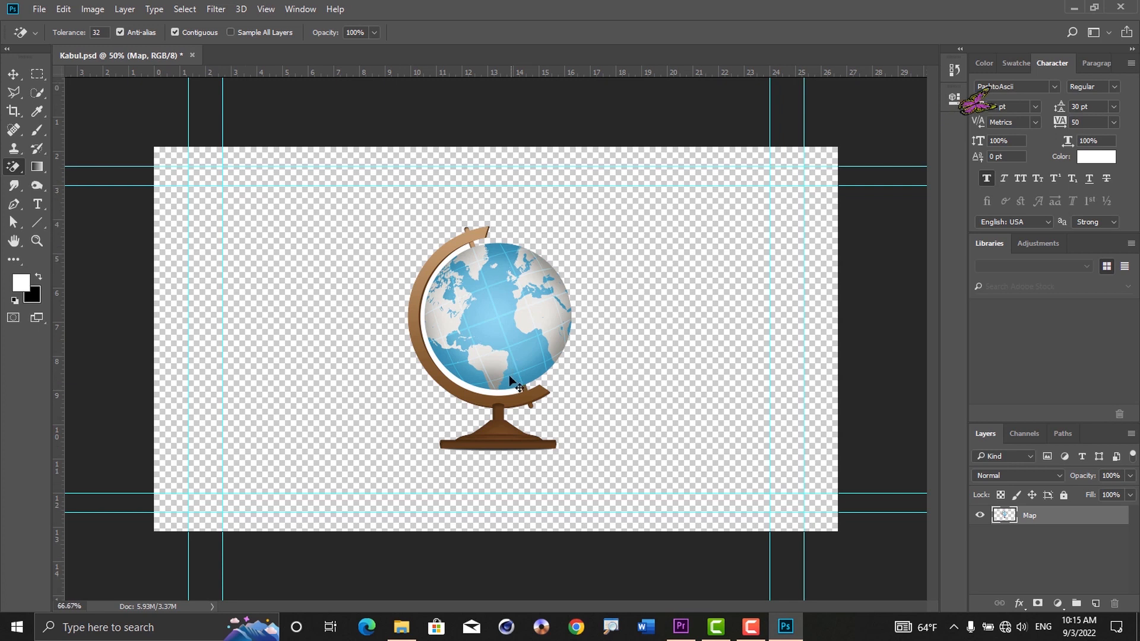
Step: Erase the white gap between the globe and its brown stand arc, and return to the Move tool
key(ctrl+plus)
key(ctrl+plus)
key(ctrl+plus)
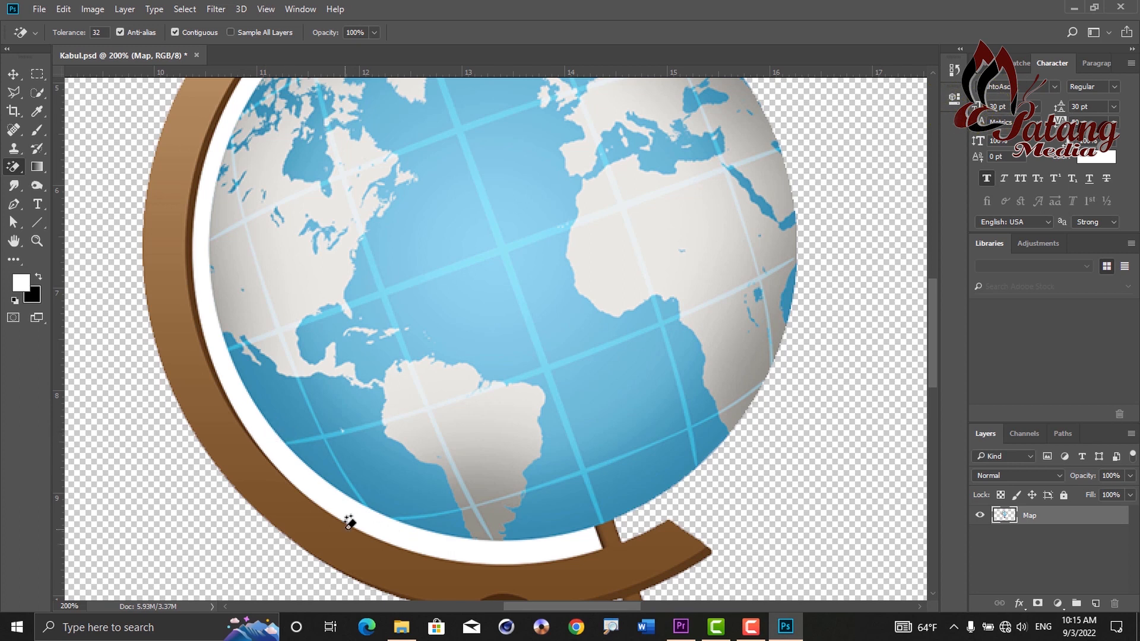
click(273, 448)
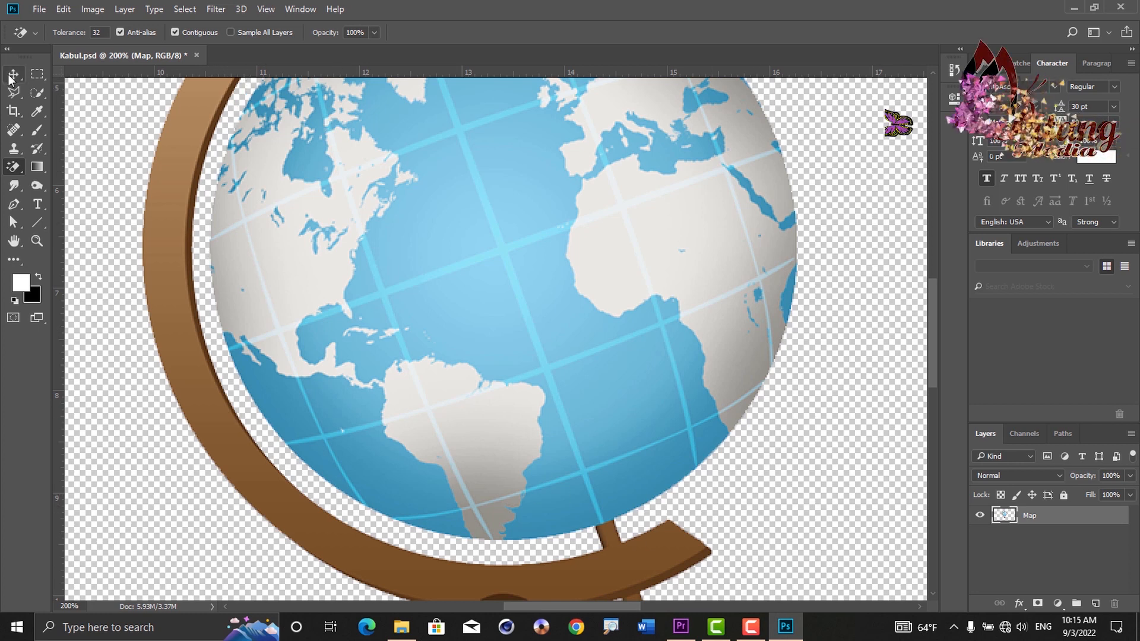
key(v)
key(ctrl)
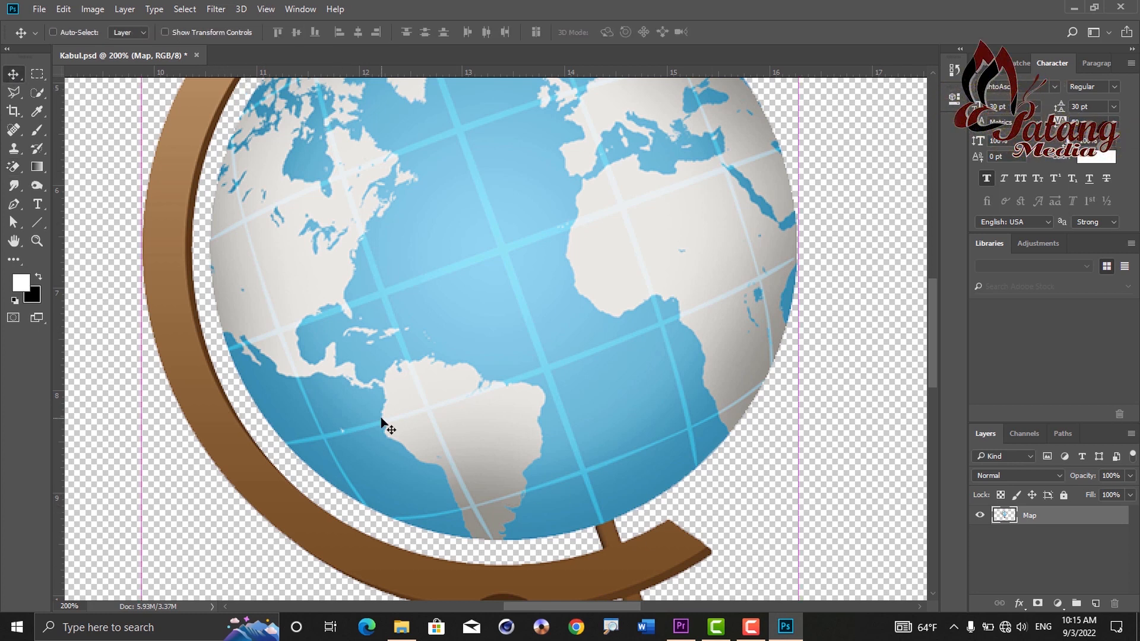
key(ctrl+0)
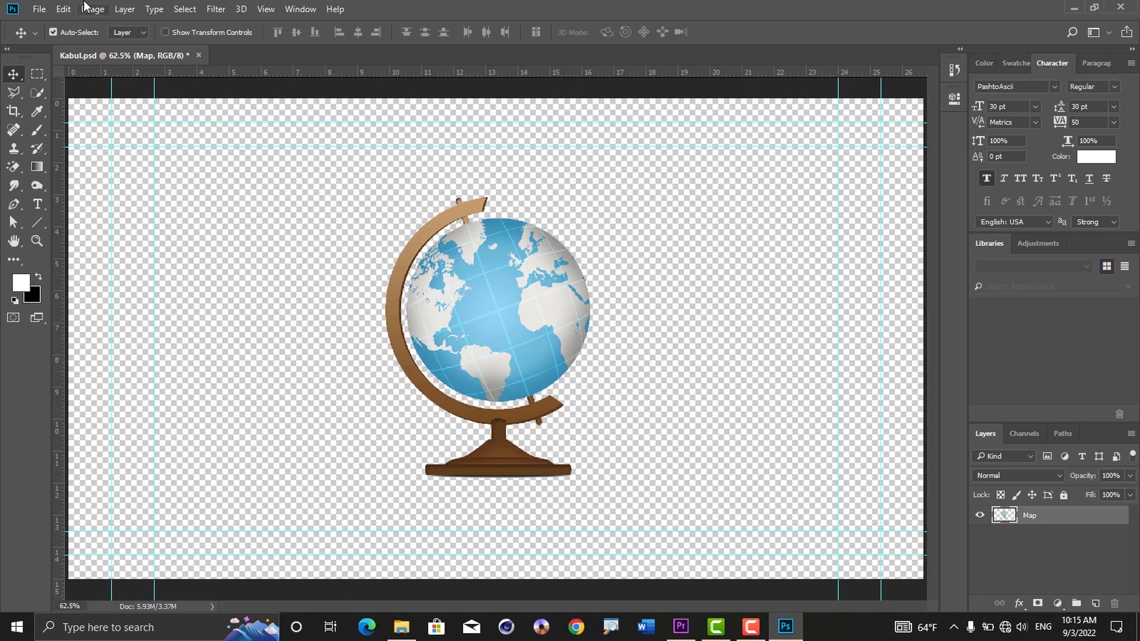
Step: Save Kabul.psd and exit Photoshop to return to Premiere Pro
click(39, 9)
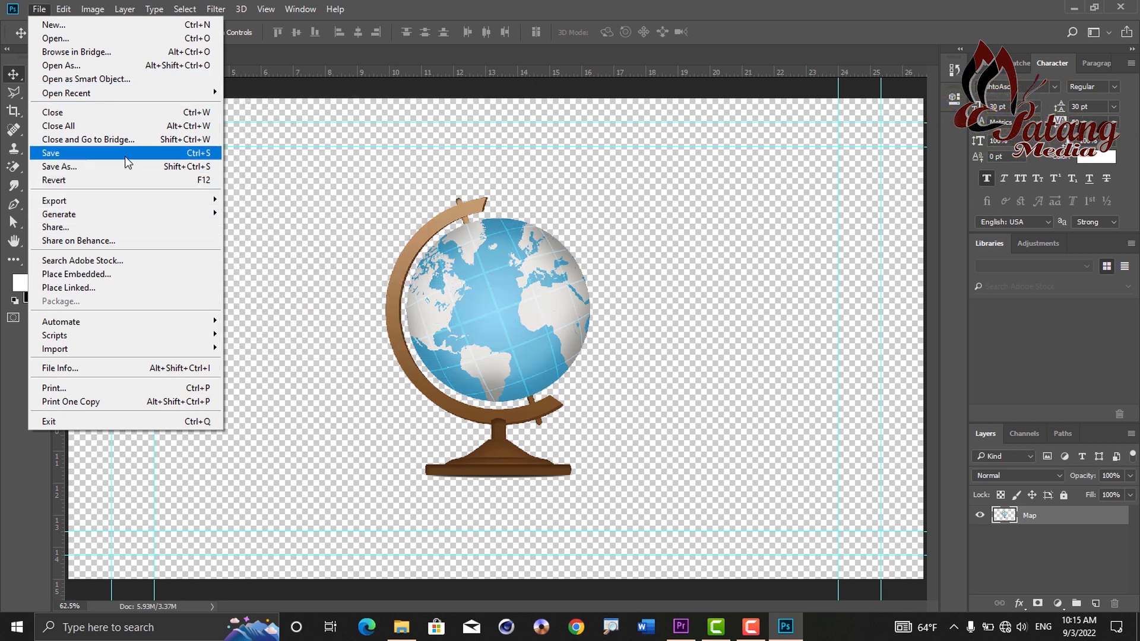
click(109, 158)
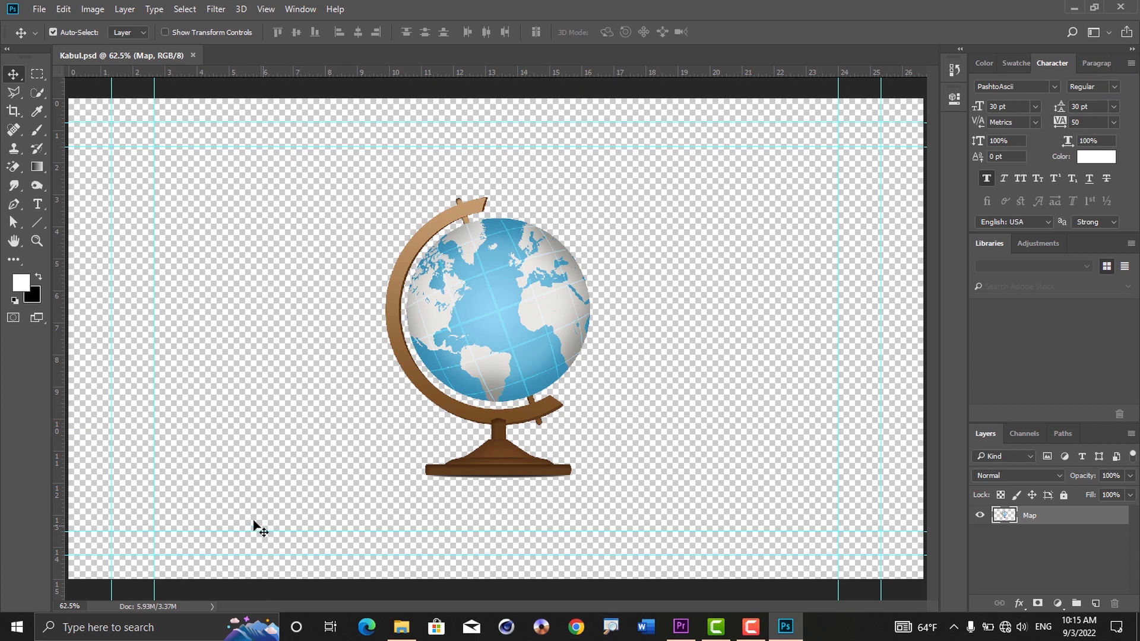
click(39, 9)
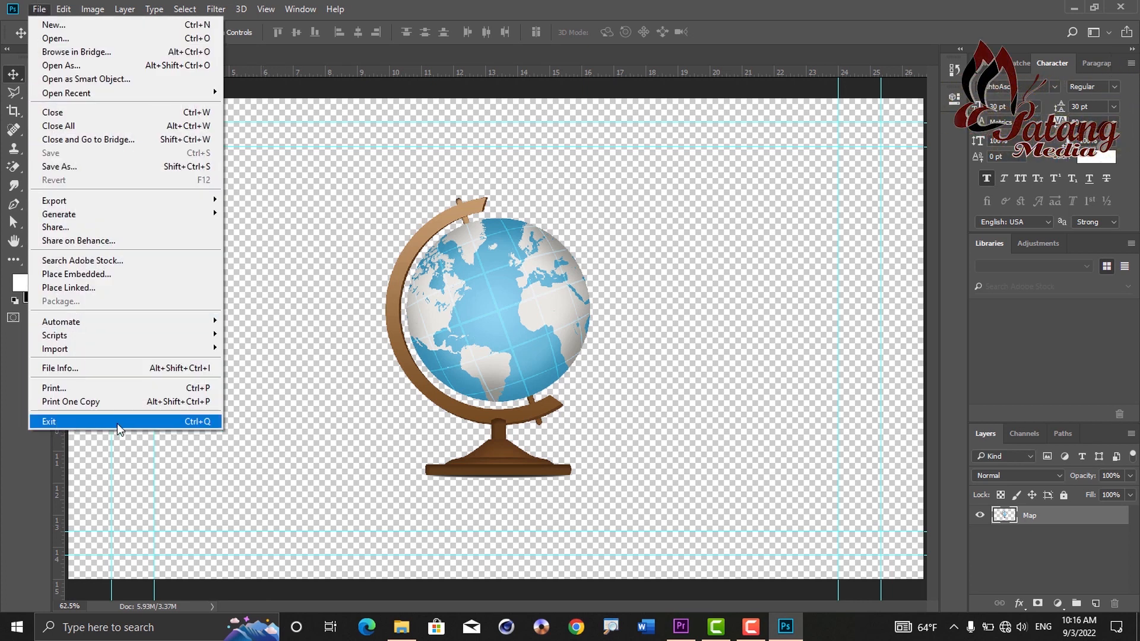
click(162, 422)
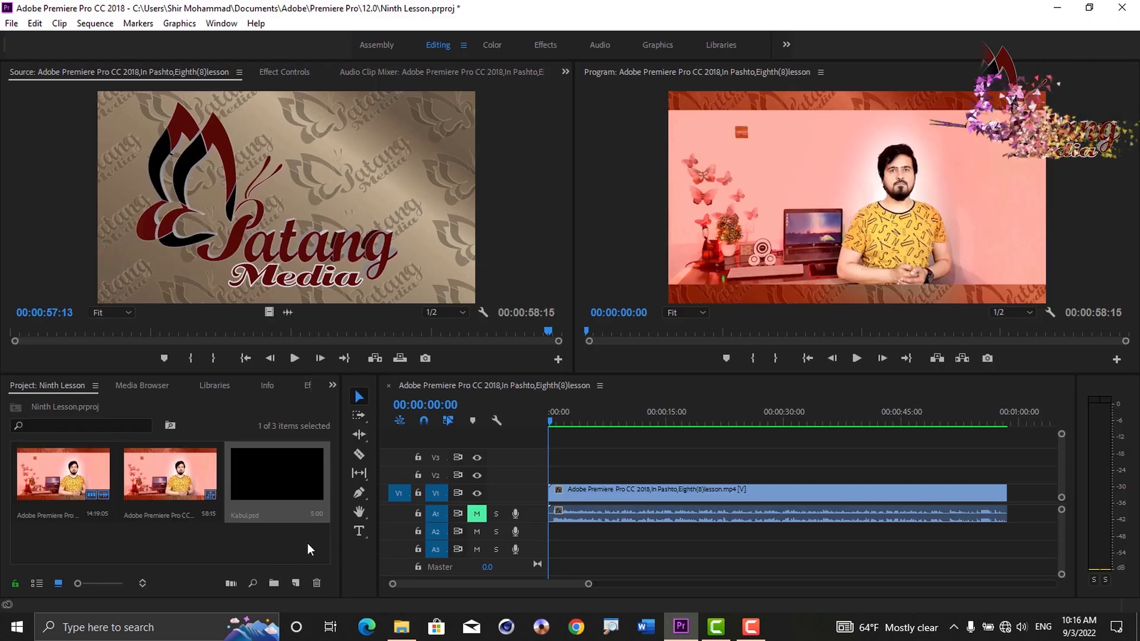
Step: Add Kabul.psd to track V2 at the start of the sequence, above the lesson video
click(283, 542)
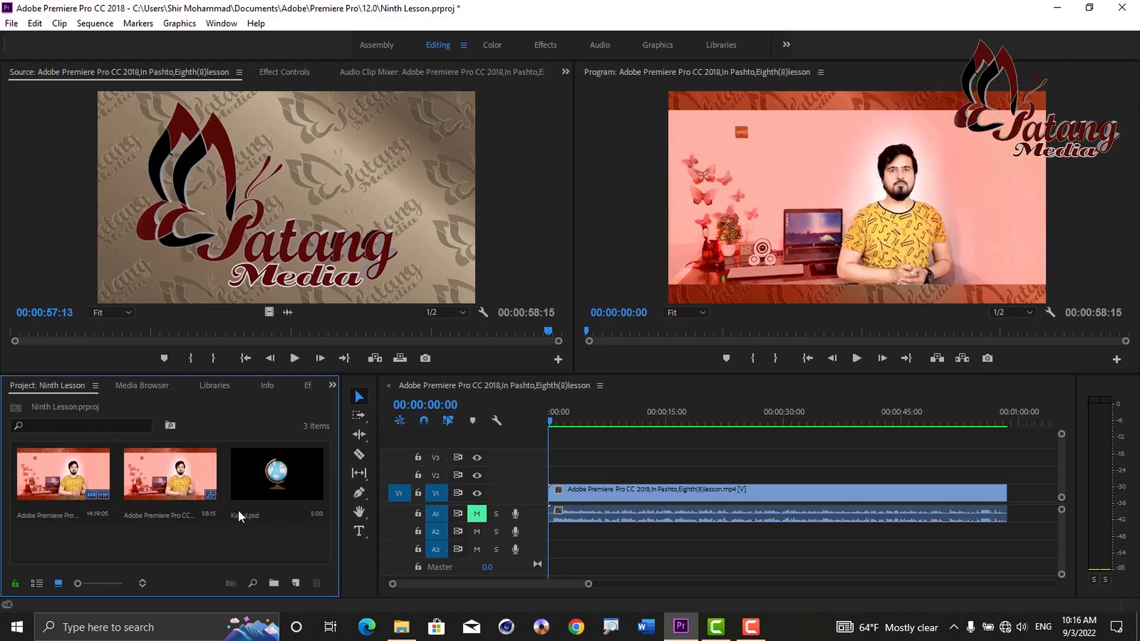
click(278, 495)
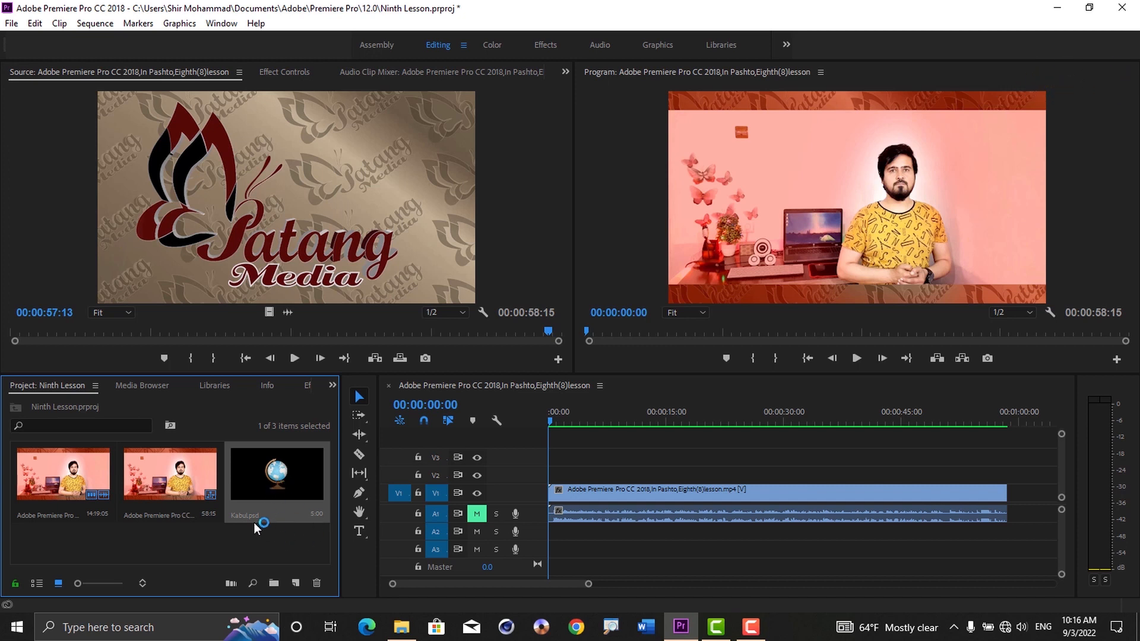
drag(272, 486, 533, 481)
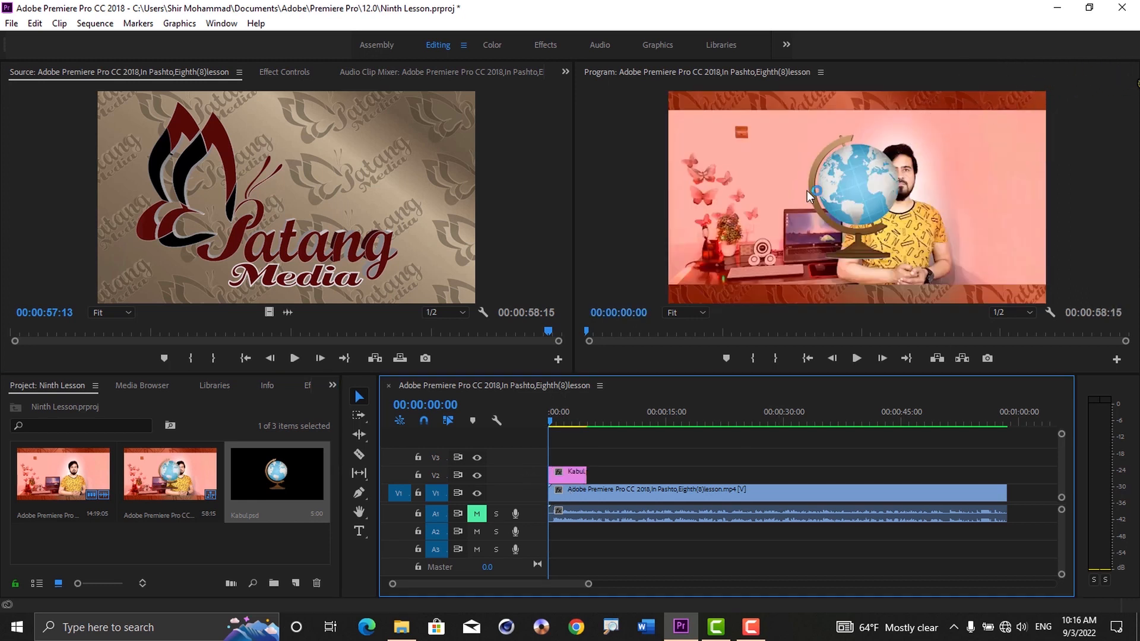
Step: Select the Kabul.psd clip on V2 and set its Motion scale to 50
click(285, 74)
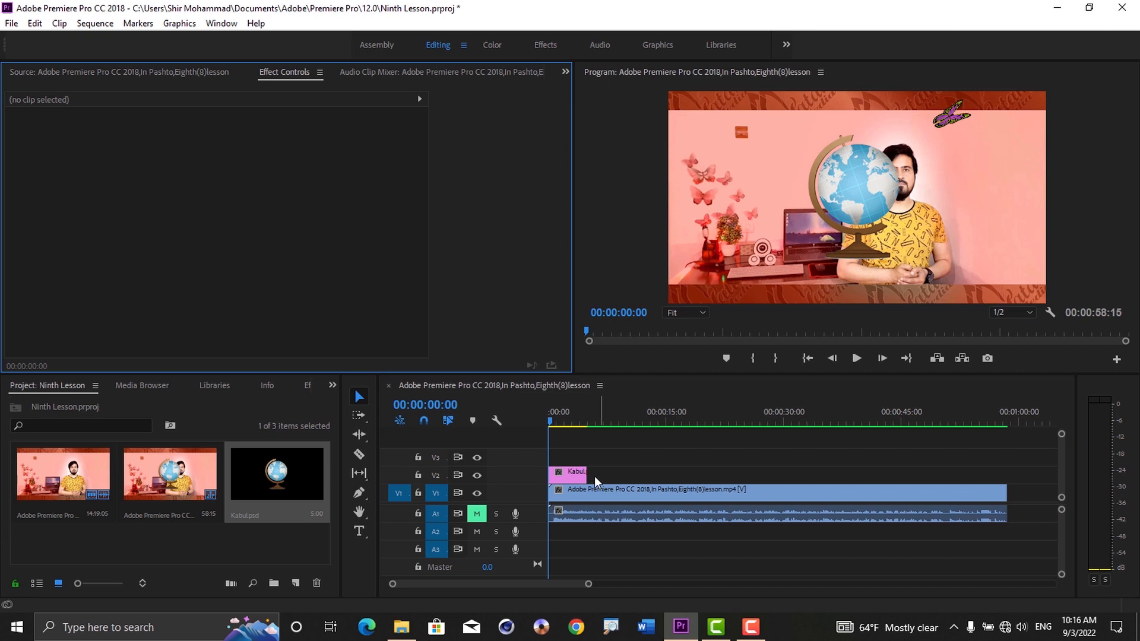
click(564, 470)
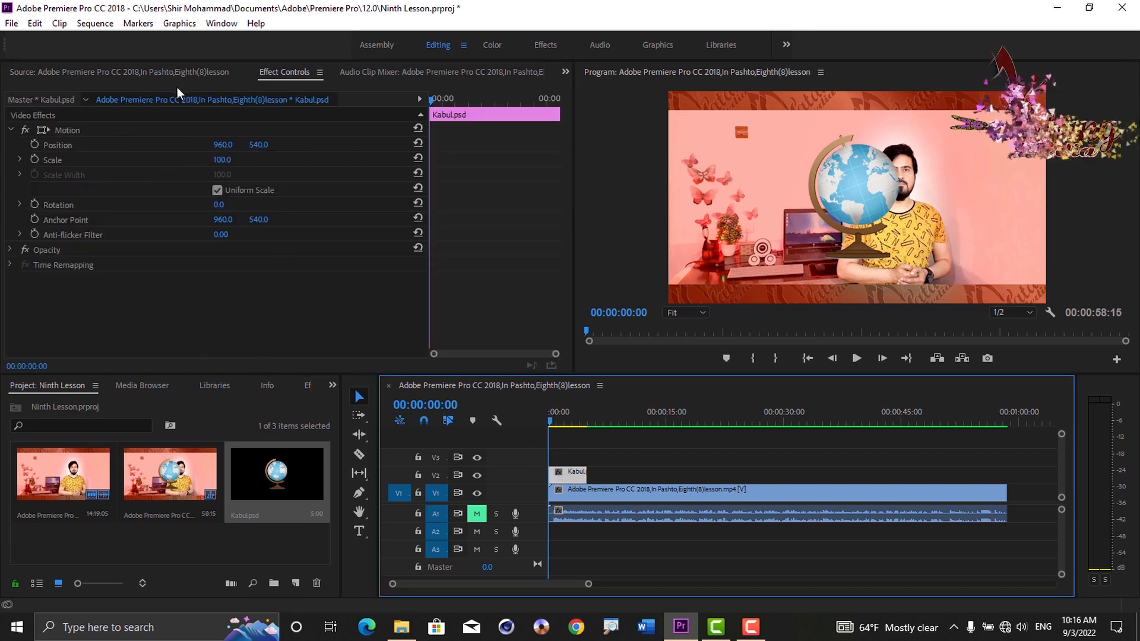
click(70, 129)
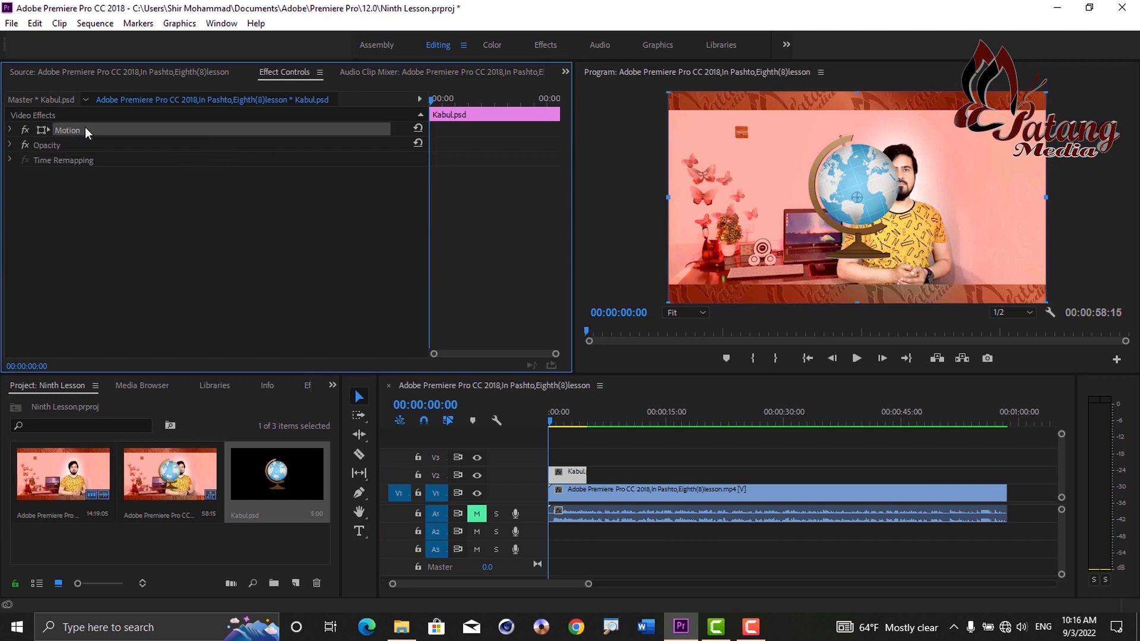
click(10, 130)
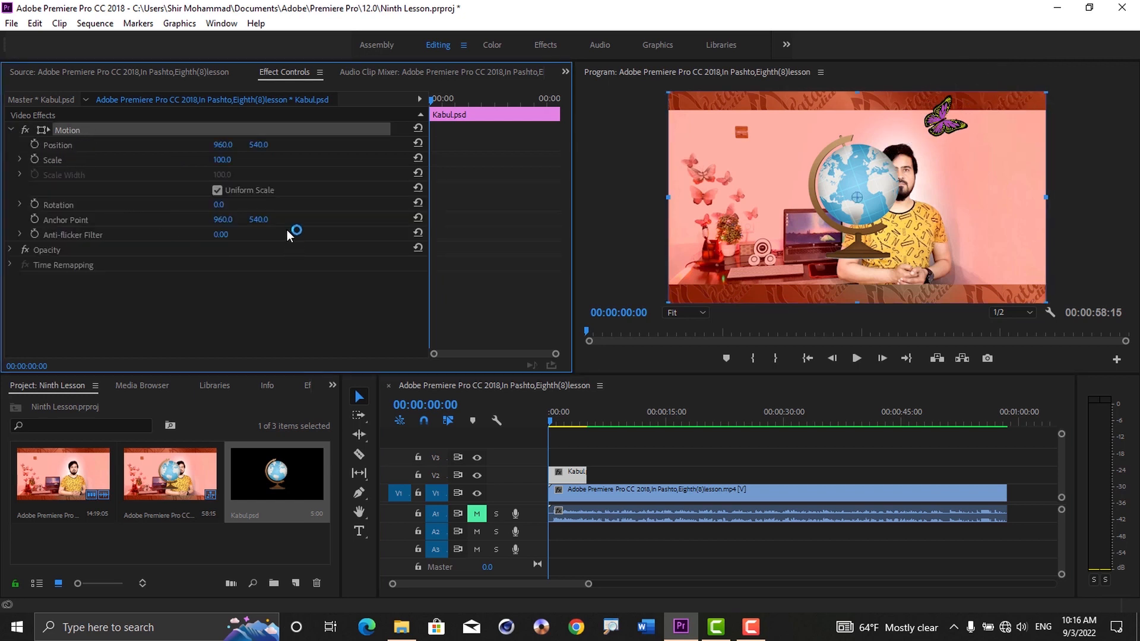
click(228, 158)
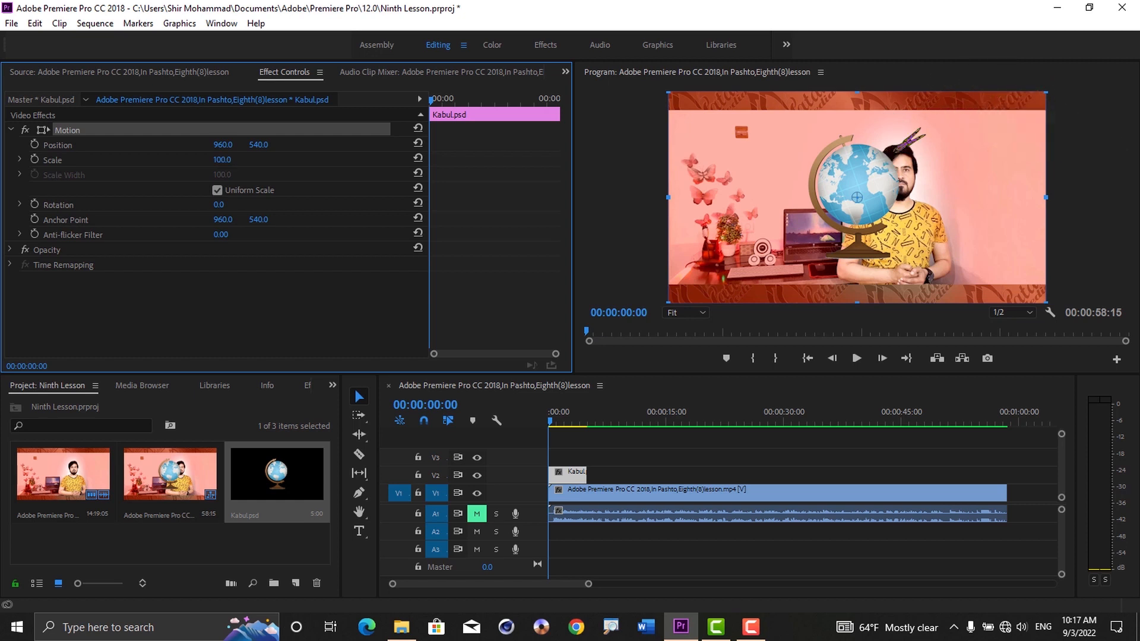
drag(223, 159, 191, 160)
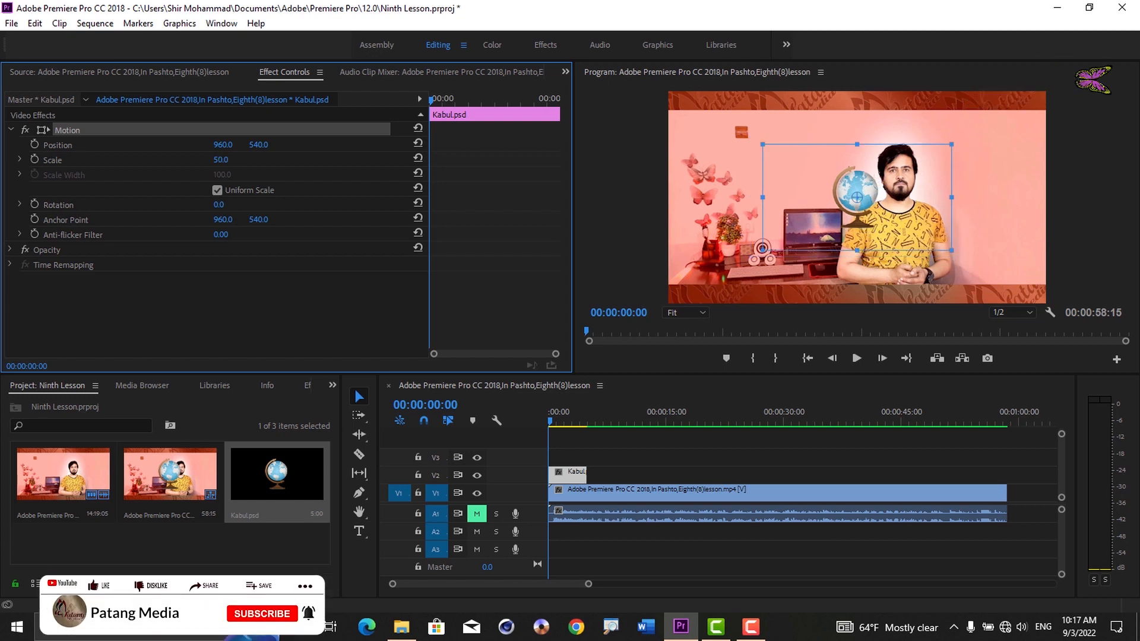
click(290, 174)
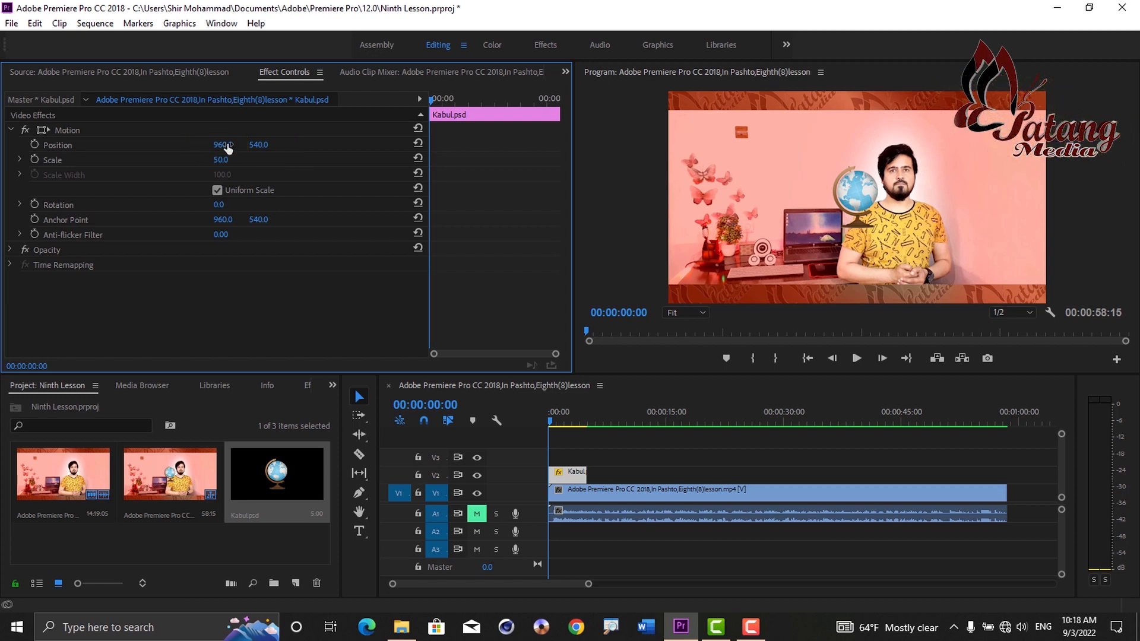
Step: Set the Kabul.psd clip's position to 177, 837 so the globe sits on the desk beside the flower pot
drag(223, 144, 12, 144)
drag(258, 145, 344, 145)
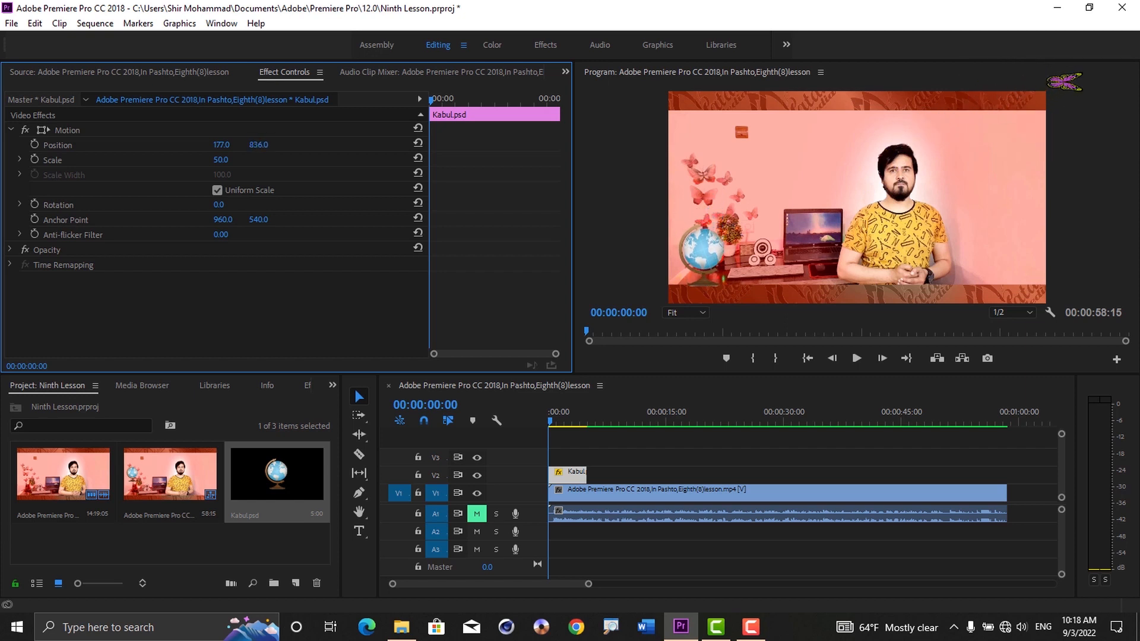
click(280, 515)
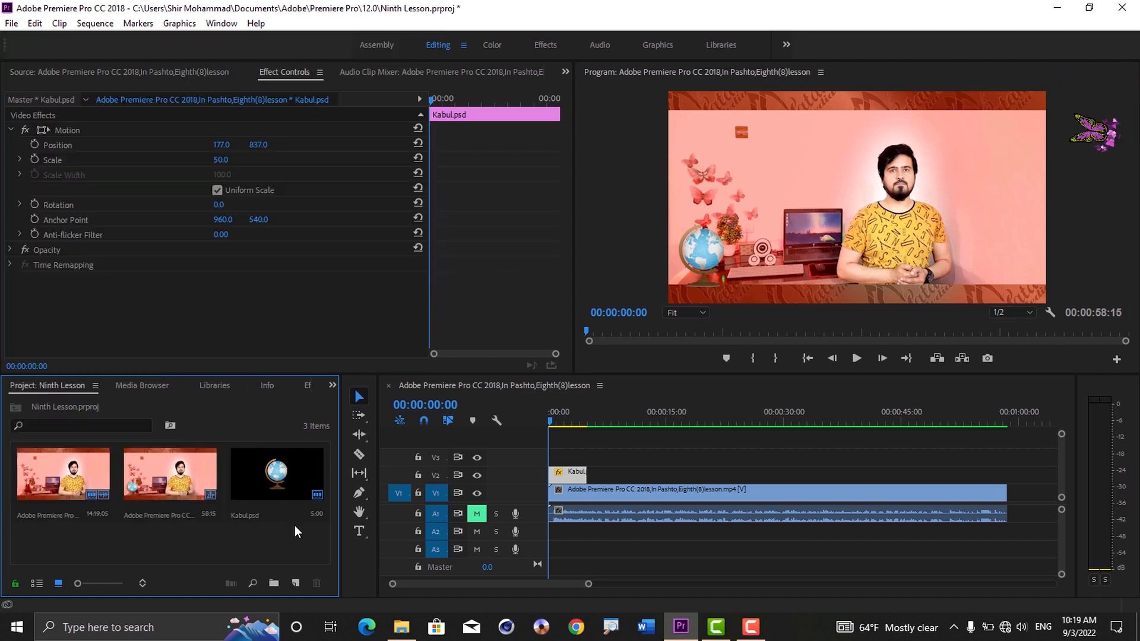
click(11, 24)
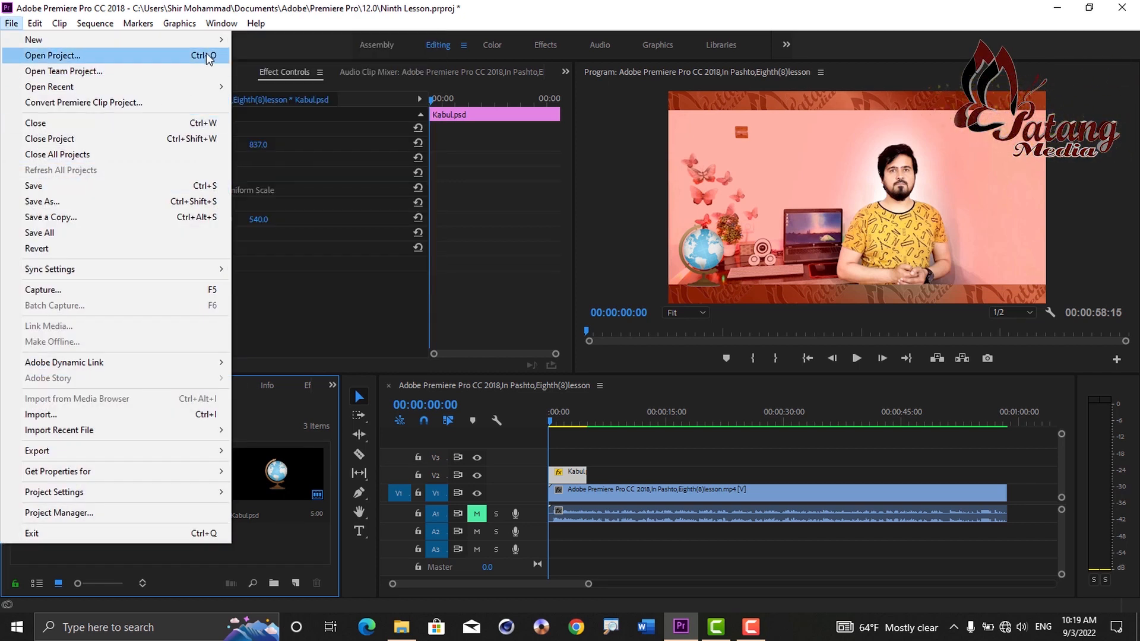
mouse_move(89, 39)
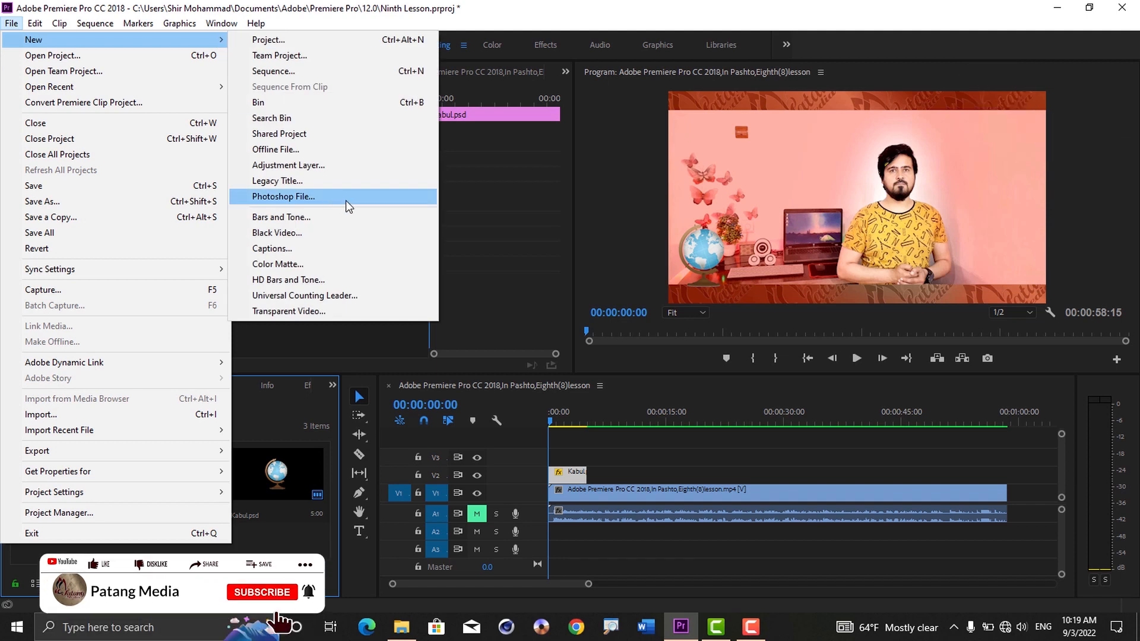
click(281, 552)
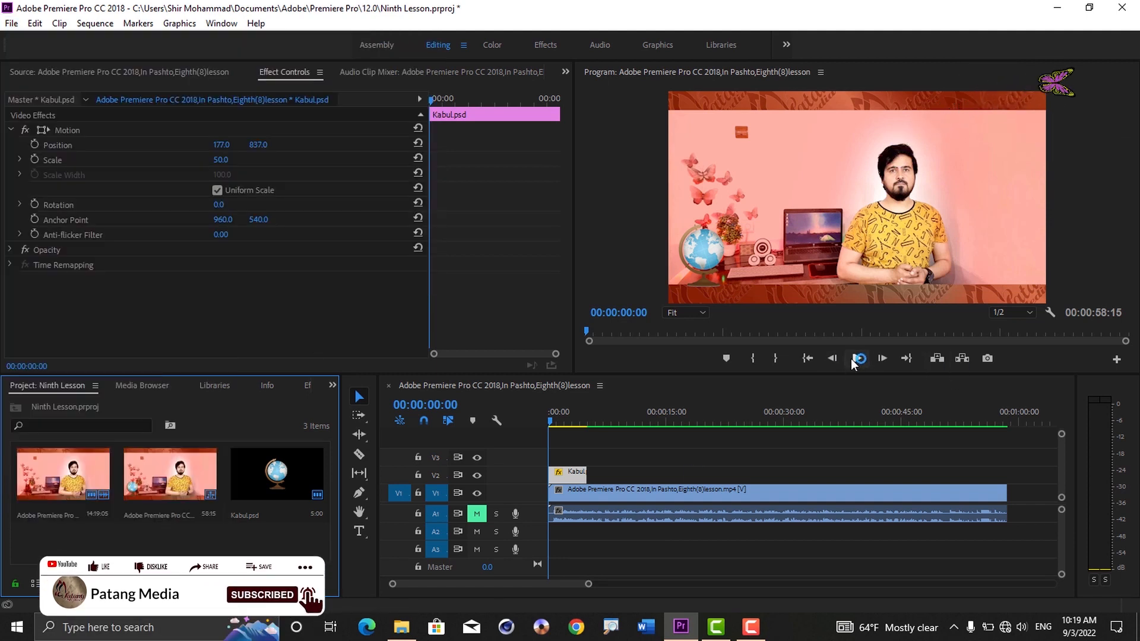
Step: Play the sequence past the globe clip's end, and extend Kabul.psd on V2 to about 14 seconds
click(858, 358)
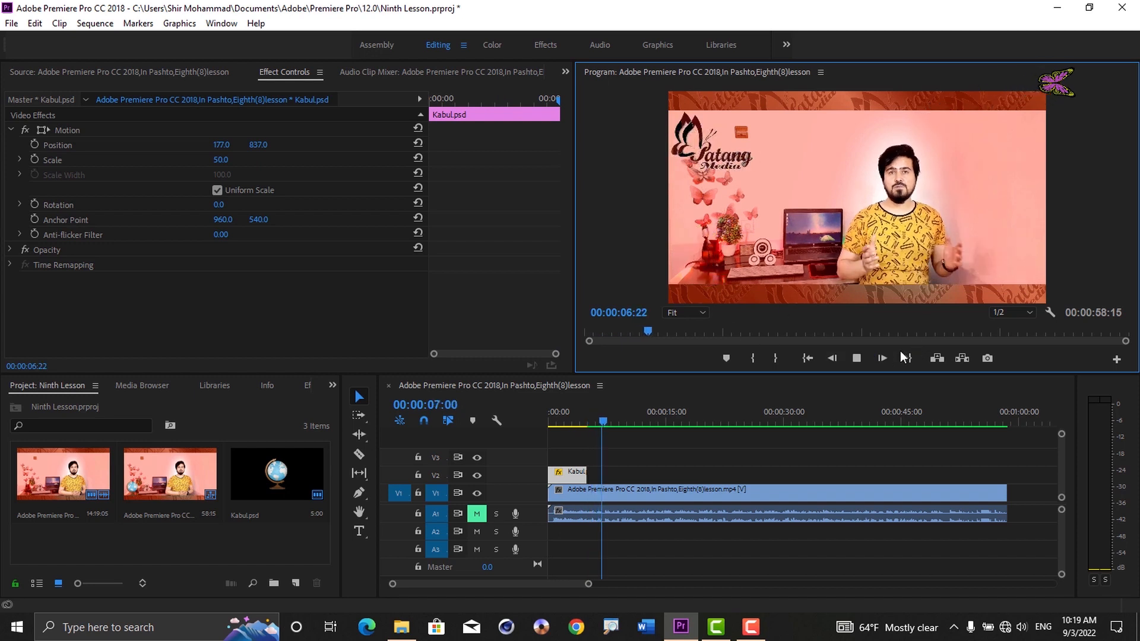
key(space)
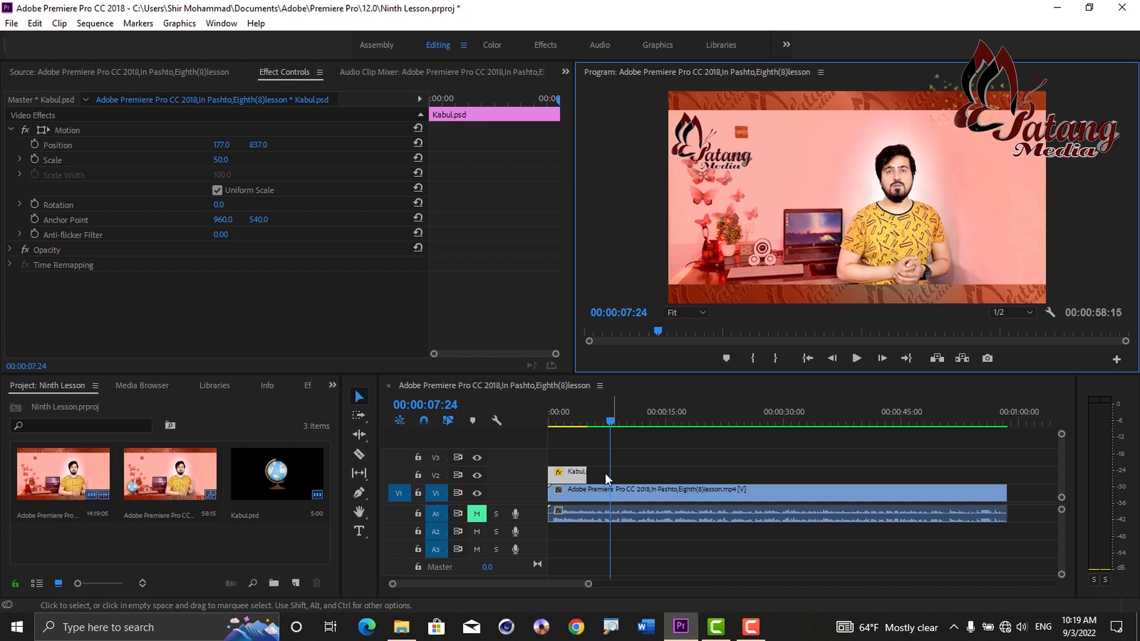
click(582, 478)
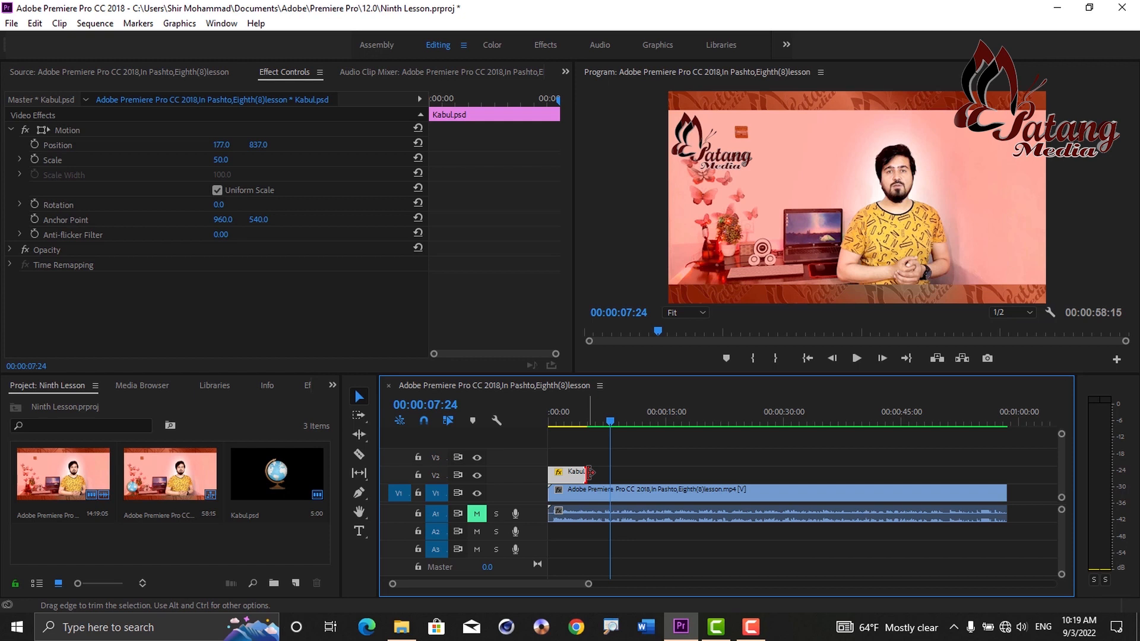
drag(590, 473, 660, 474)
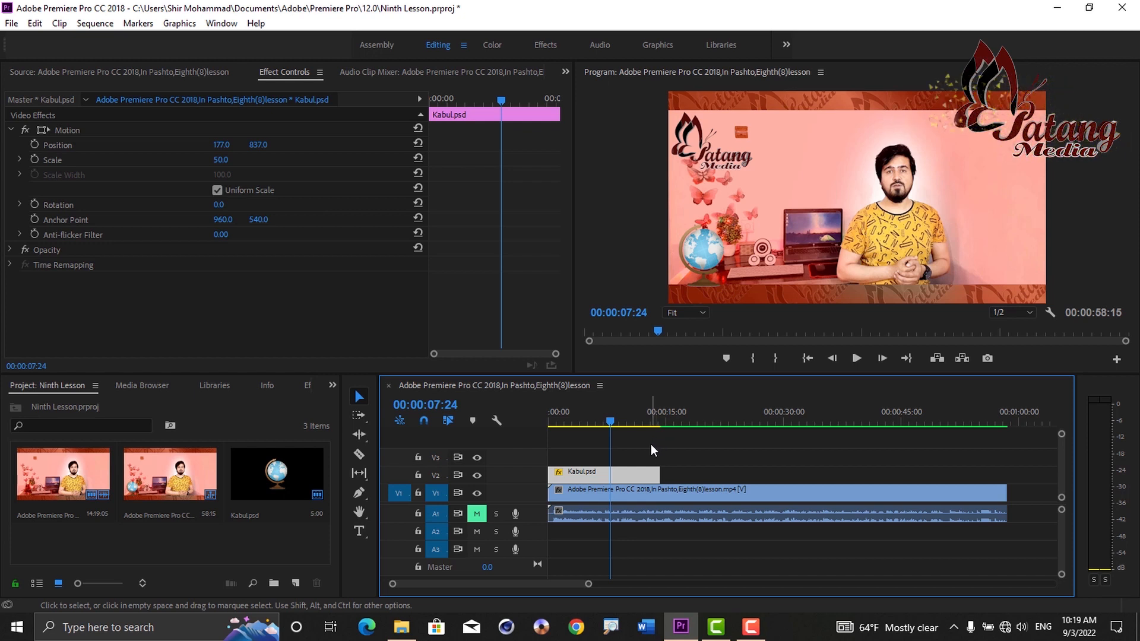
Step: Delete Kabul.psd from the project together with its clip in the sequence, and show the source monitor again
click(270, 489)
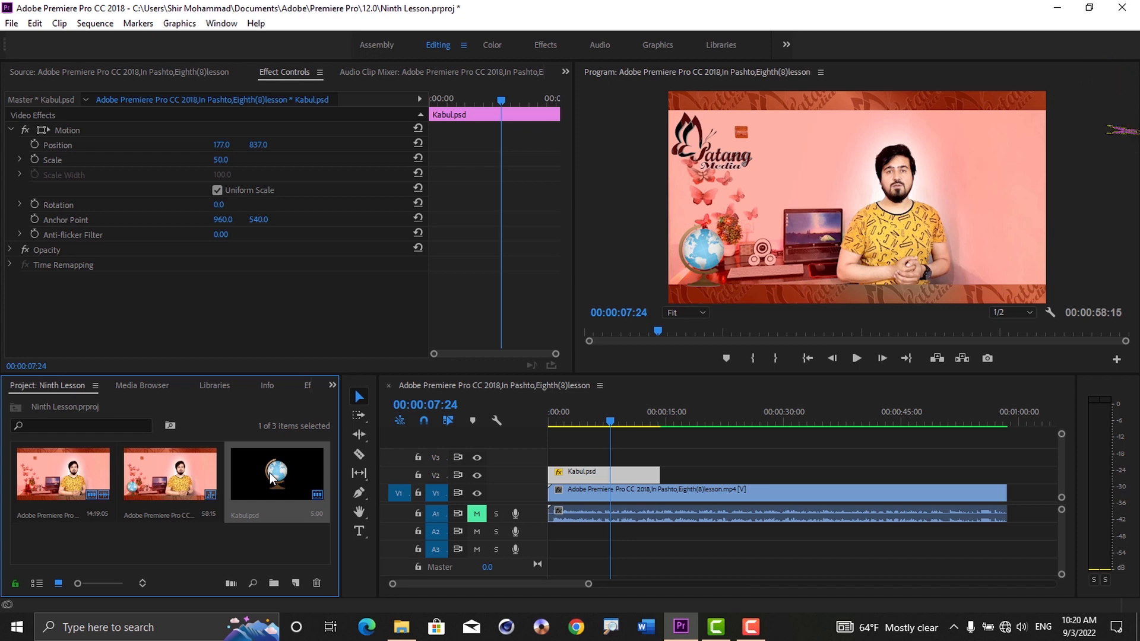
key(Delete)
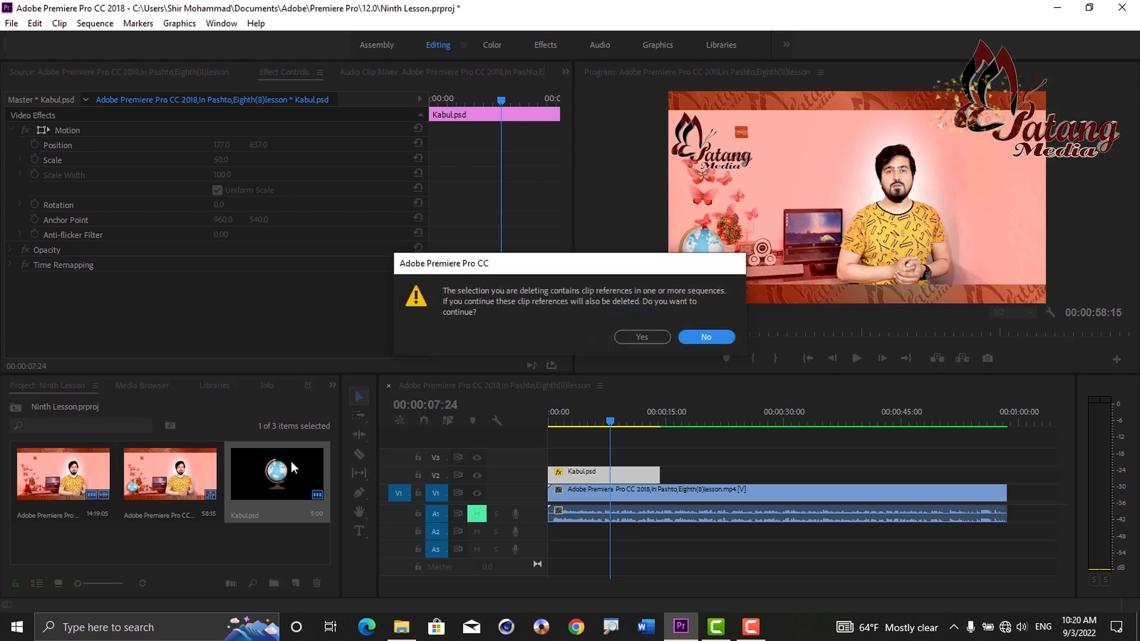
click(629, 341)
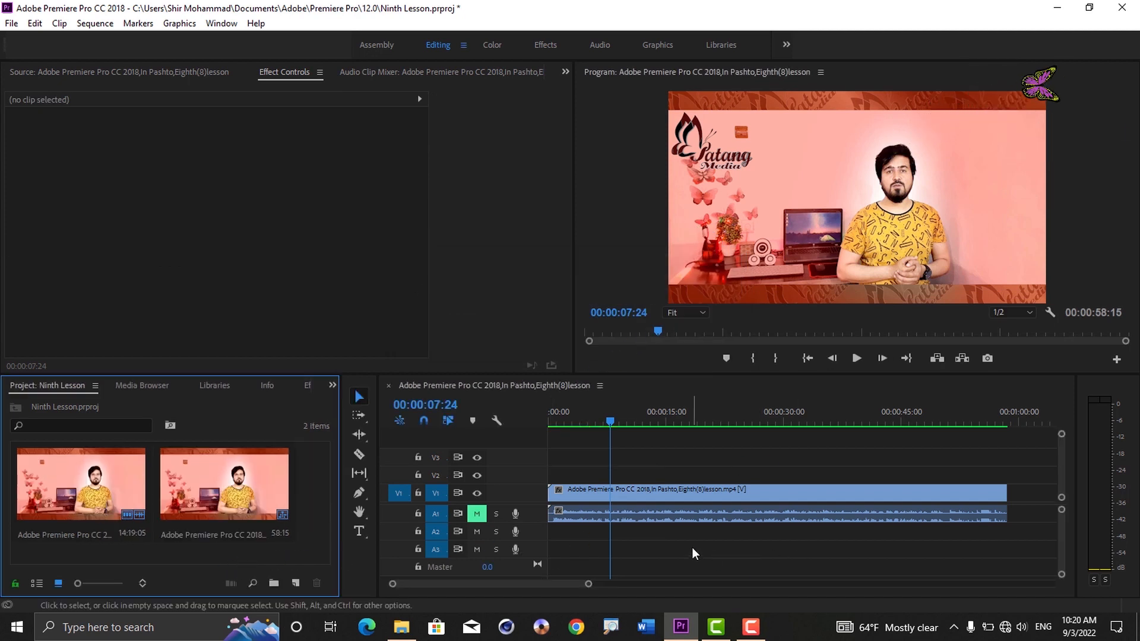
click(25, 72)
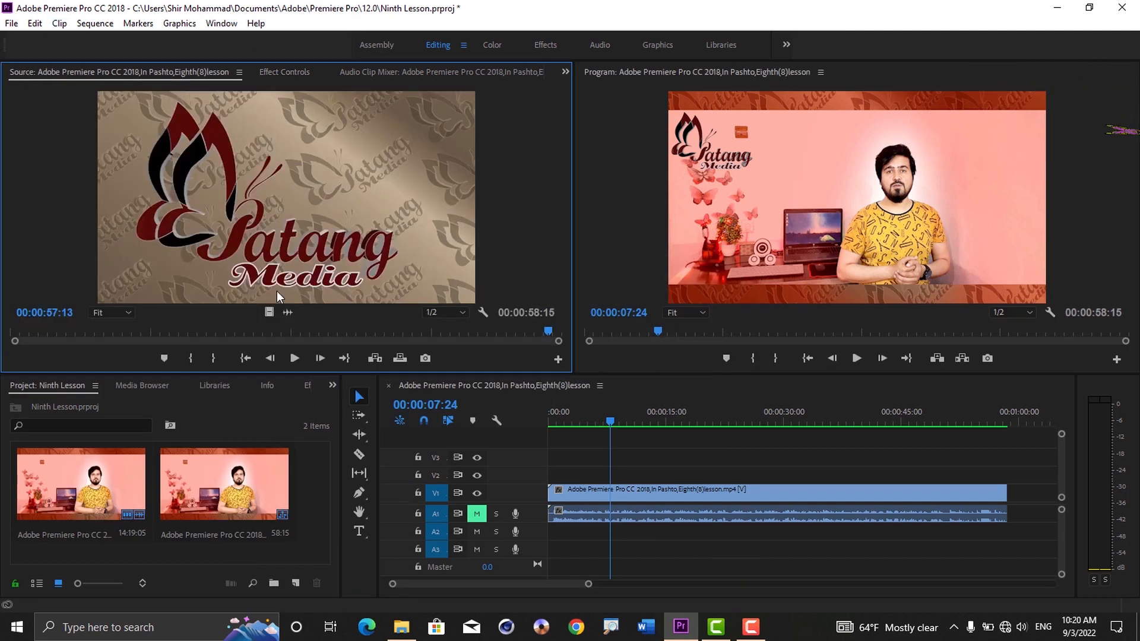
Step: Create a Bars and Tone item at 1920 x 1080, 25.00 fps, square pixels, with a 48000 Hz sample rate
click(14, 24)
mouse_move(119, 39)
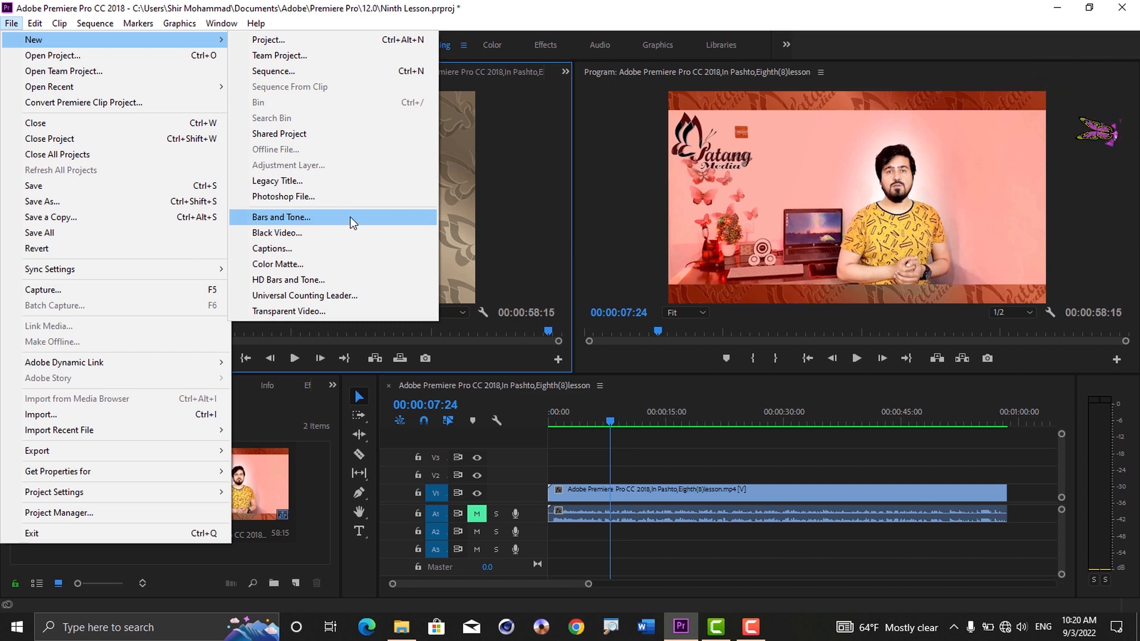
key(ctrl+2)
drag(243, 208, 431, 233)
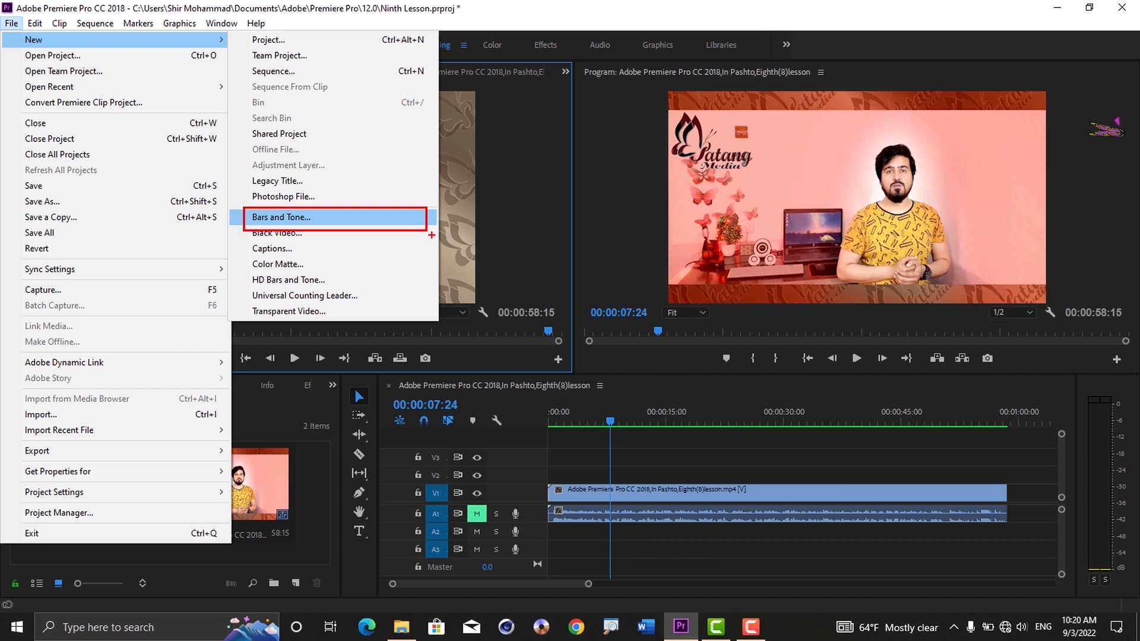
click(312, 218)
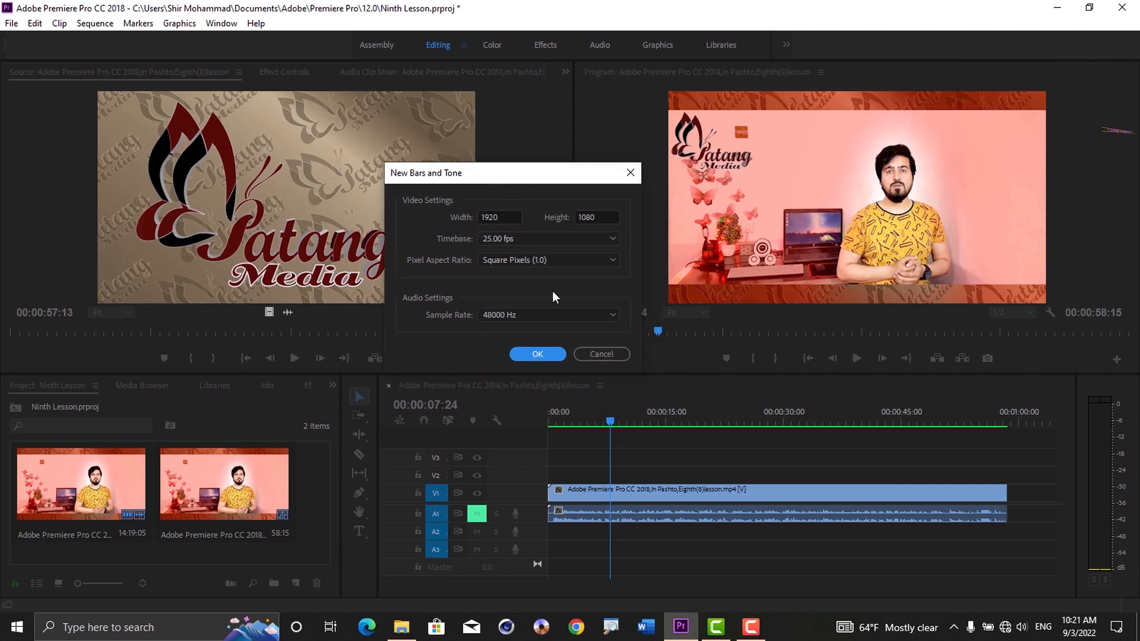
click(541, 317)
click(539, 312)
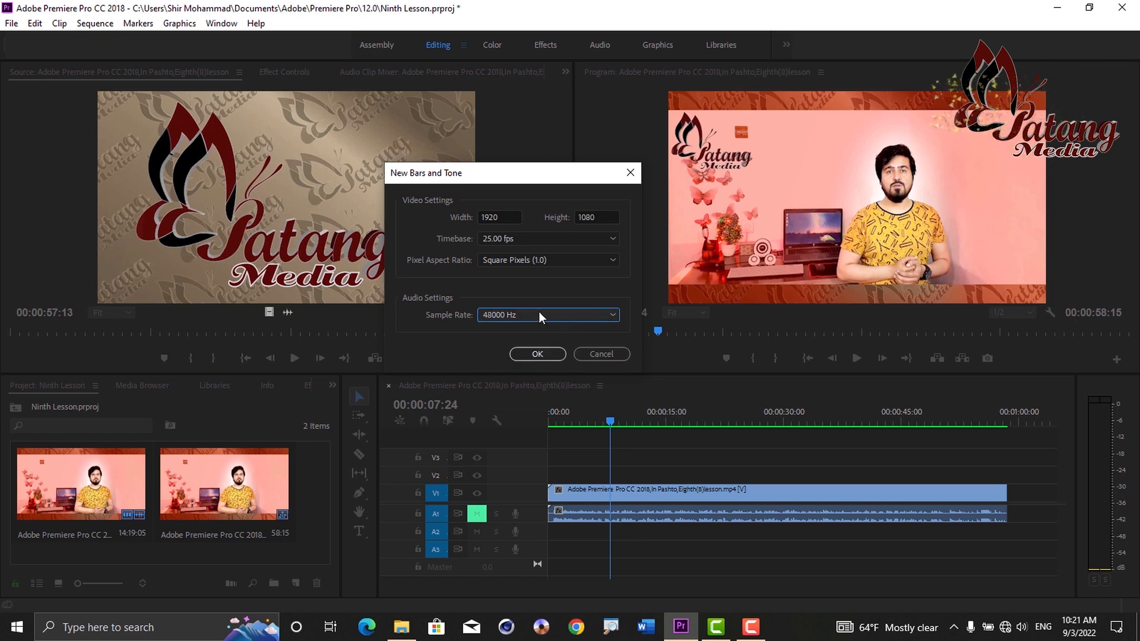
click(586, 317)
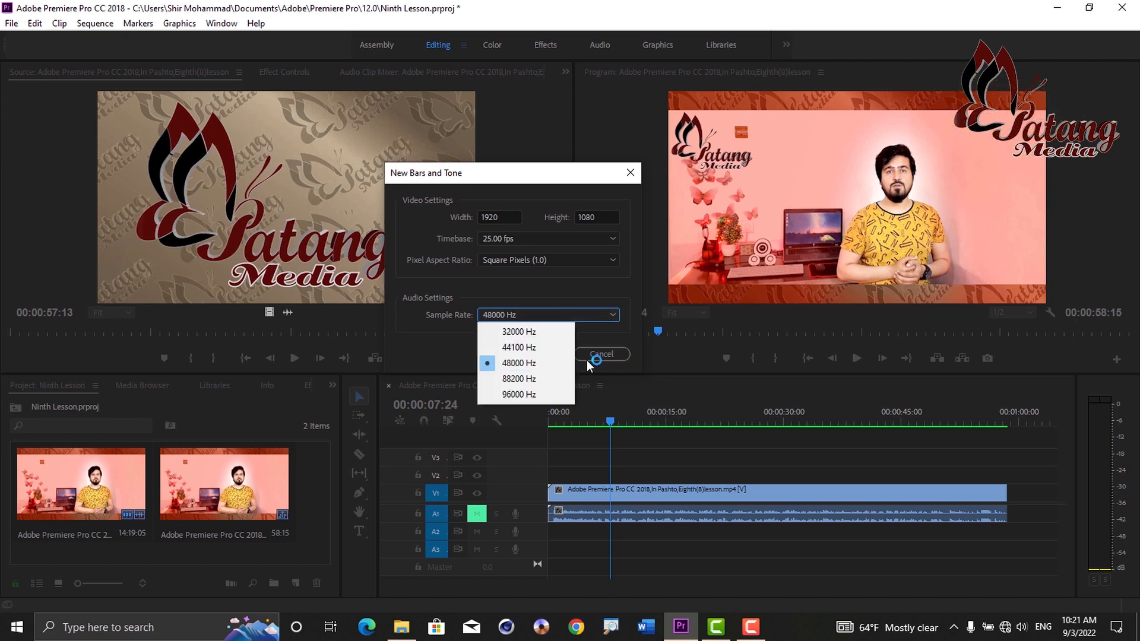
click(563, 363)
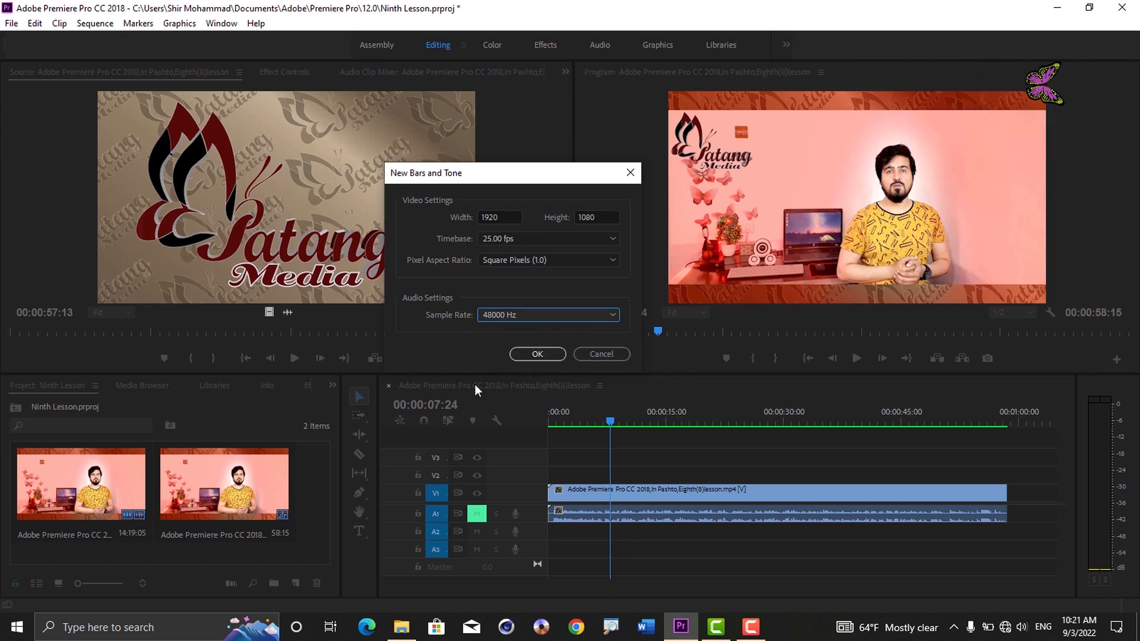
click(534, 352)
drag(228, 552, 216, 548)
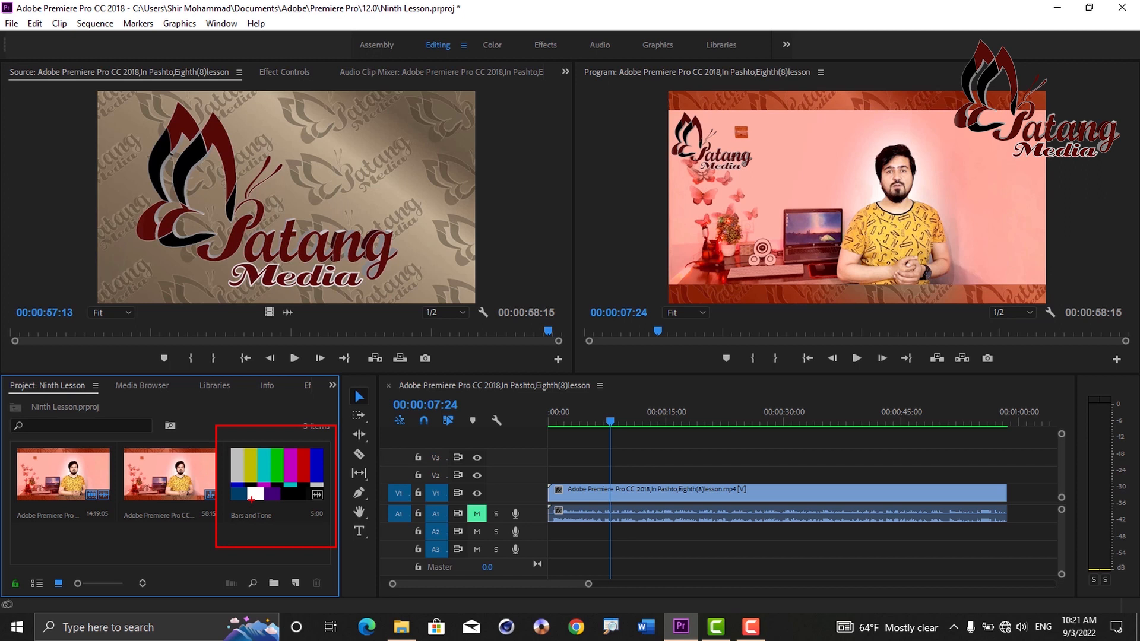
Step: Add the Bars and Tone item to tracks V1 and A1 directly after the end of the lesson video
click(268, 498)
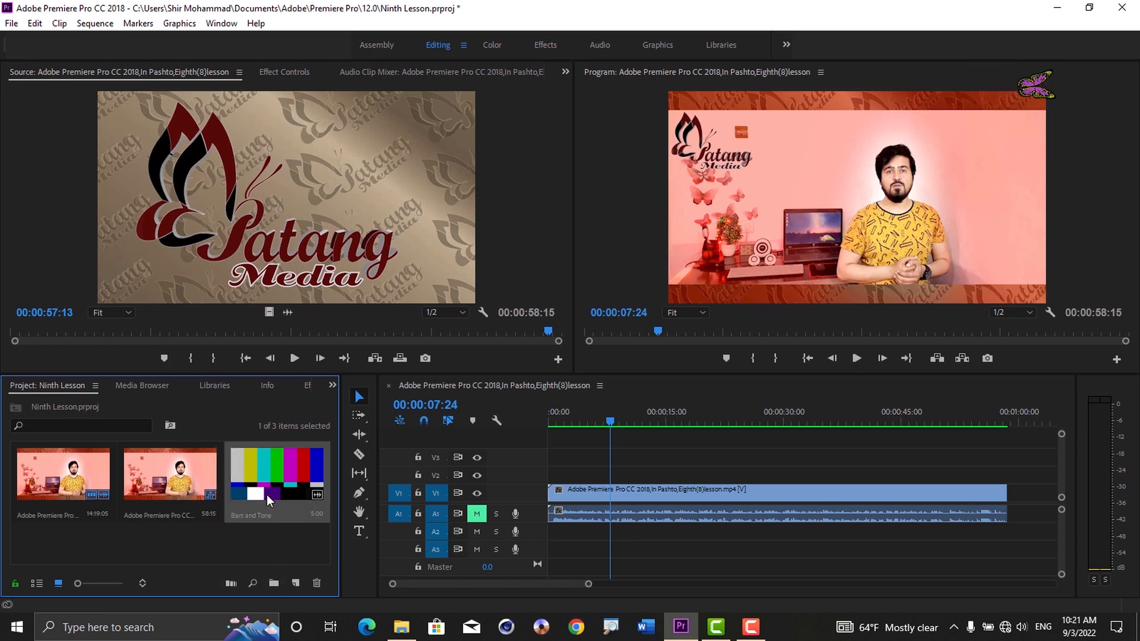
drag(491, 505, 1020, 501)
Step: Unmute track A1 and play the sequence from 00:00:53:15 into the Bars and Tone clip to check its picture and sound
drag(992, 423, 967, 425)
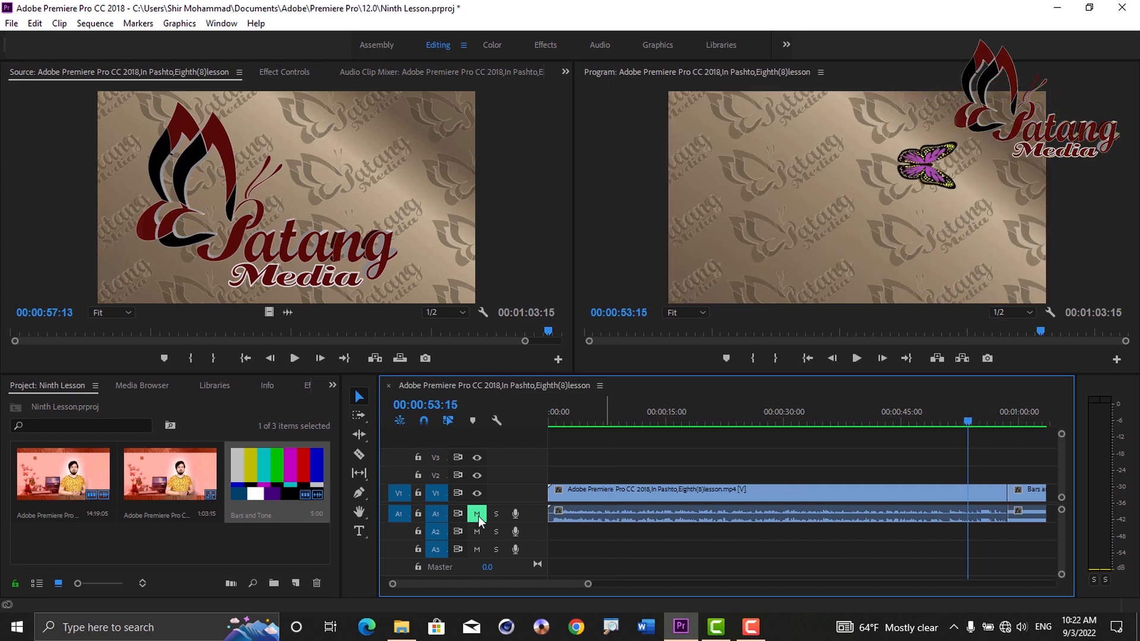
click(477, 514)
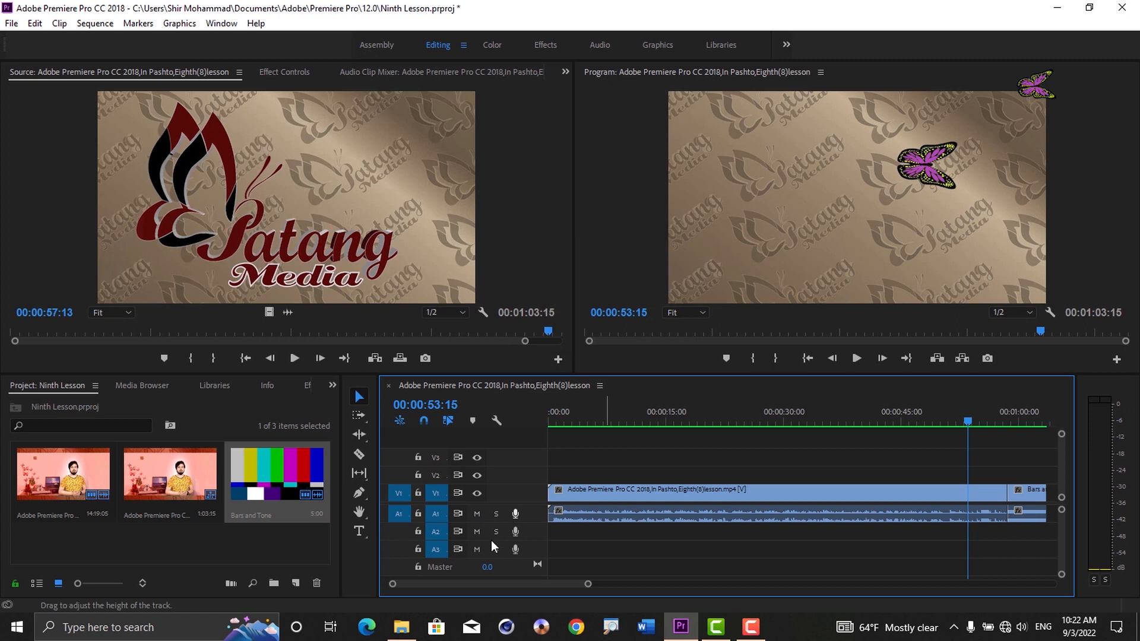
click(856, 358)
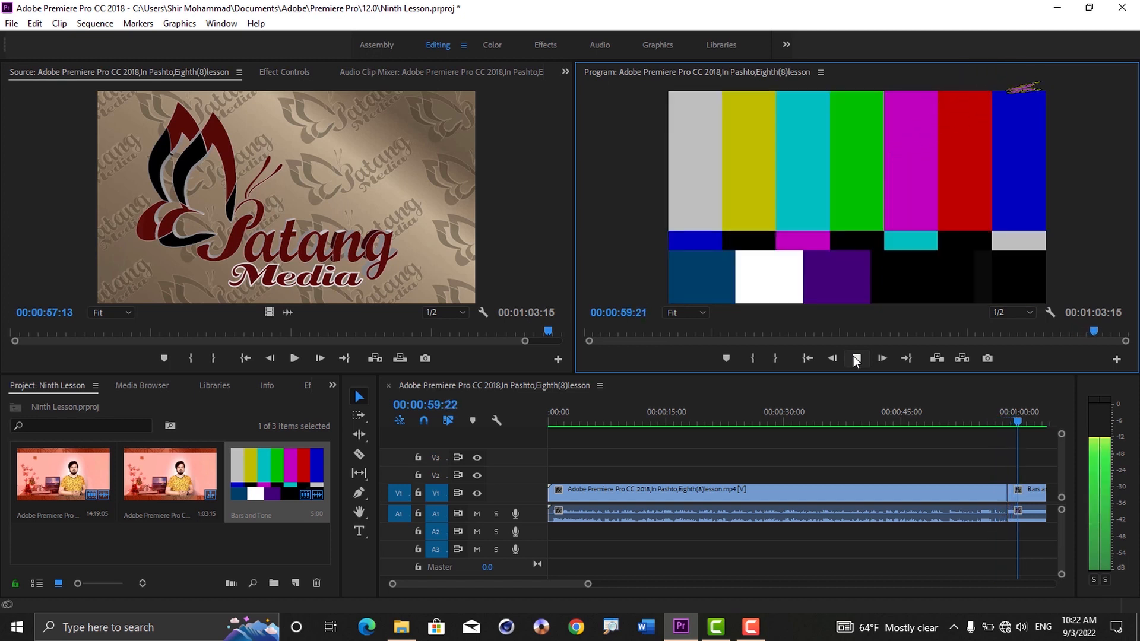
click(856, 358)
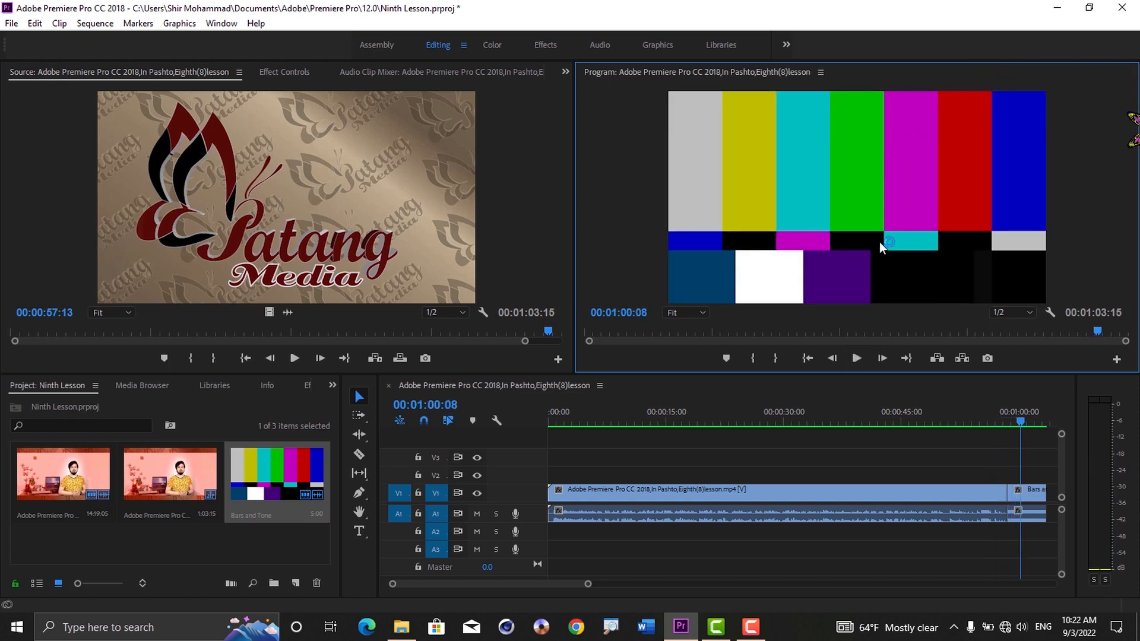
click(862, 360)
click(861, 359)
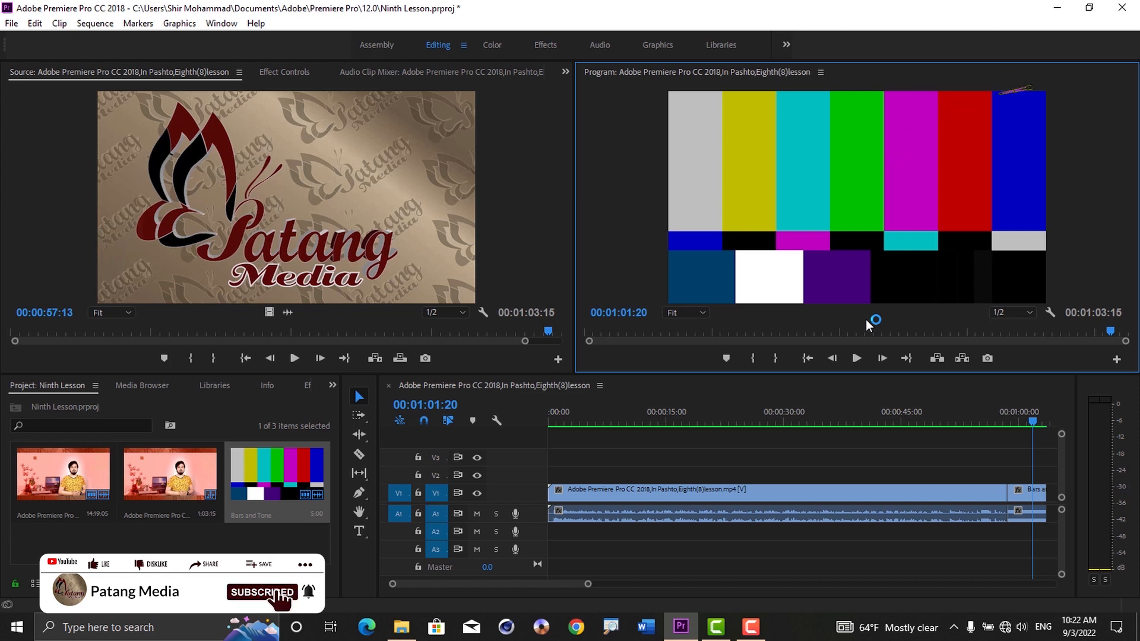
click(864, 356)
click(864, 354)
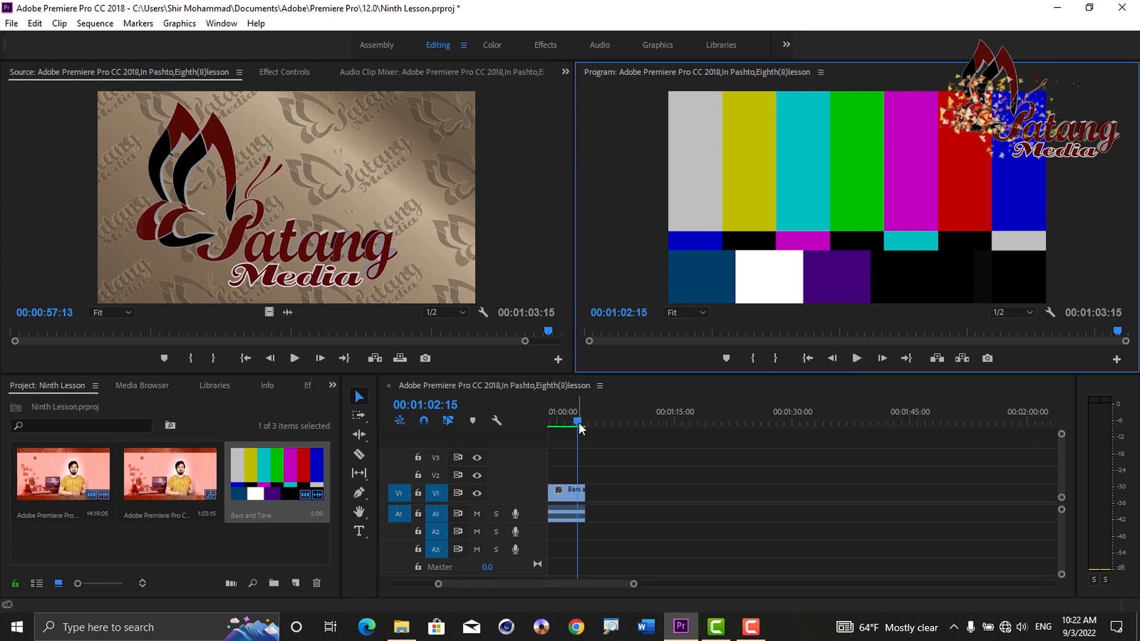
Step: Fit the whole sequence in the timeline and move the playhead near its start, at 00:00:00:15
key(backslash)
click(553, 421)
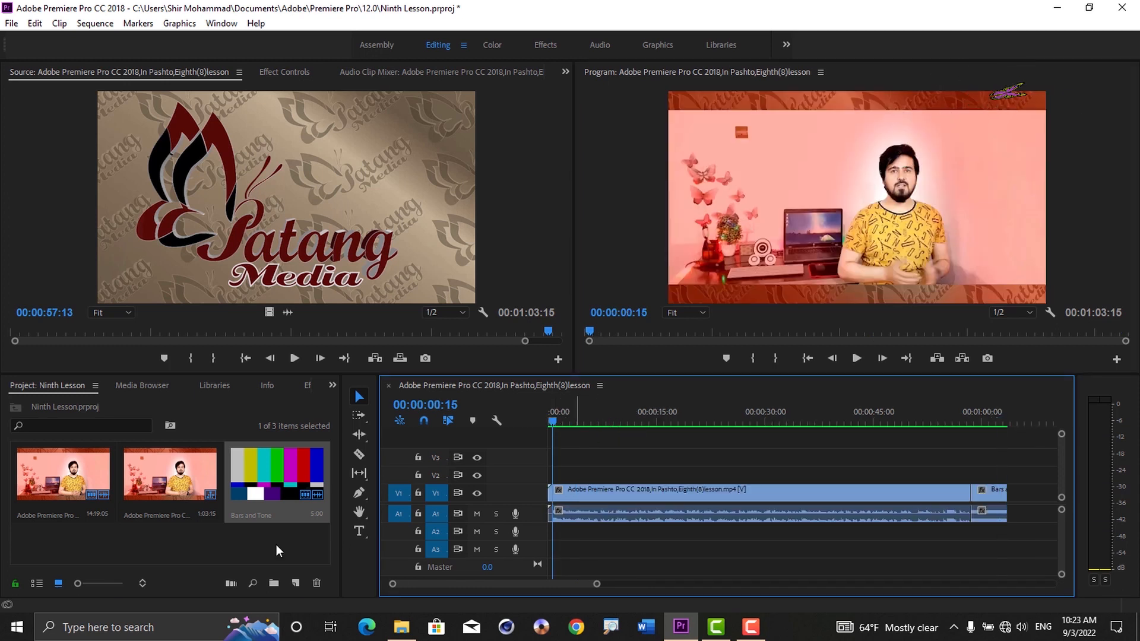
Step: Delete the Bars and Tone item from the project together with its clips in the sequence
click(293, 539)
click(288, 495)
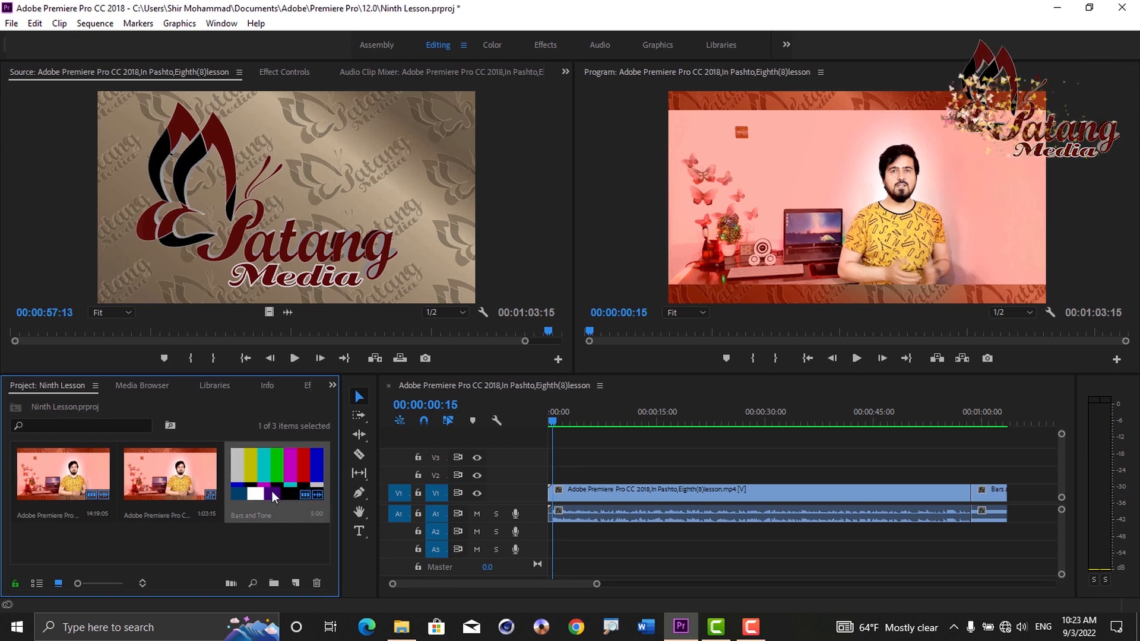
key(Delete)
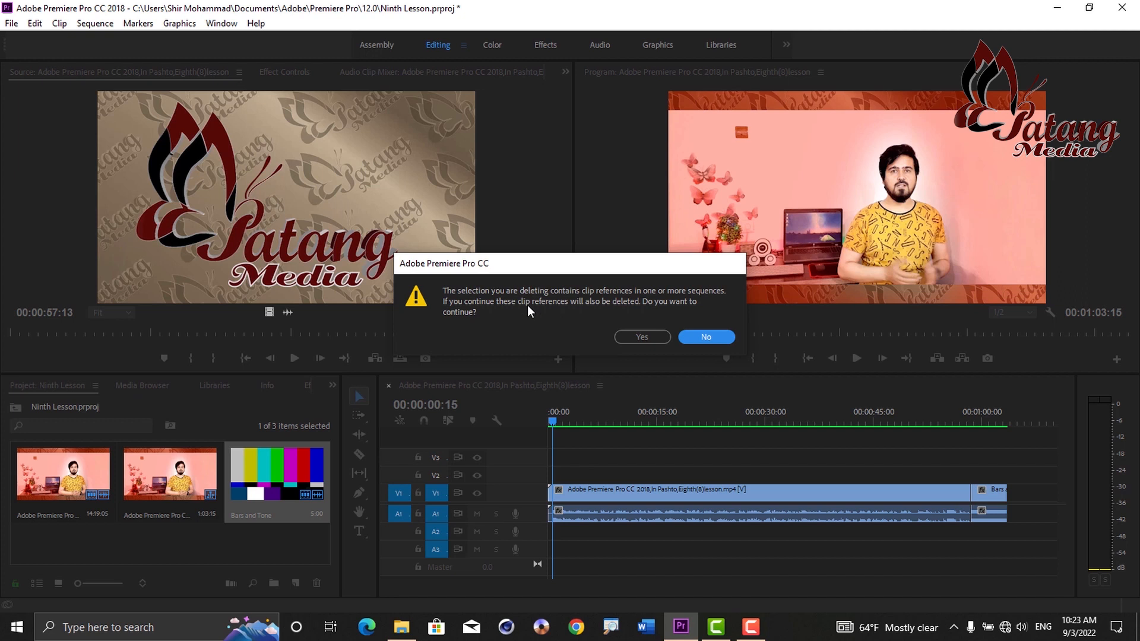
click(646, 337)
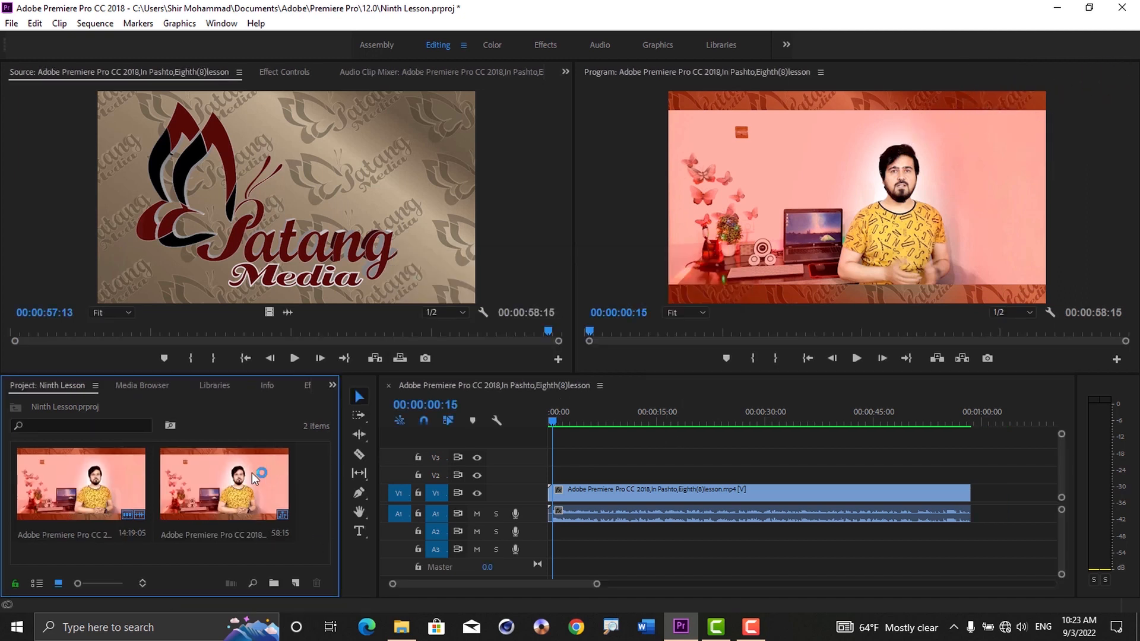
Step: Create a Black Video item at 1920 x 1080, 25.00 fps, with square pixels
click(10, 23)
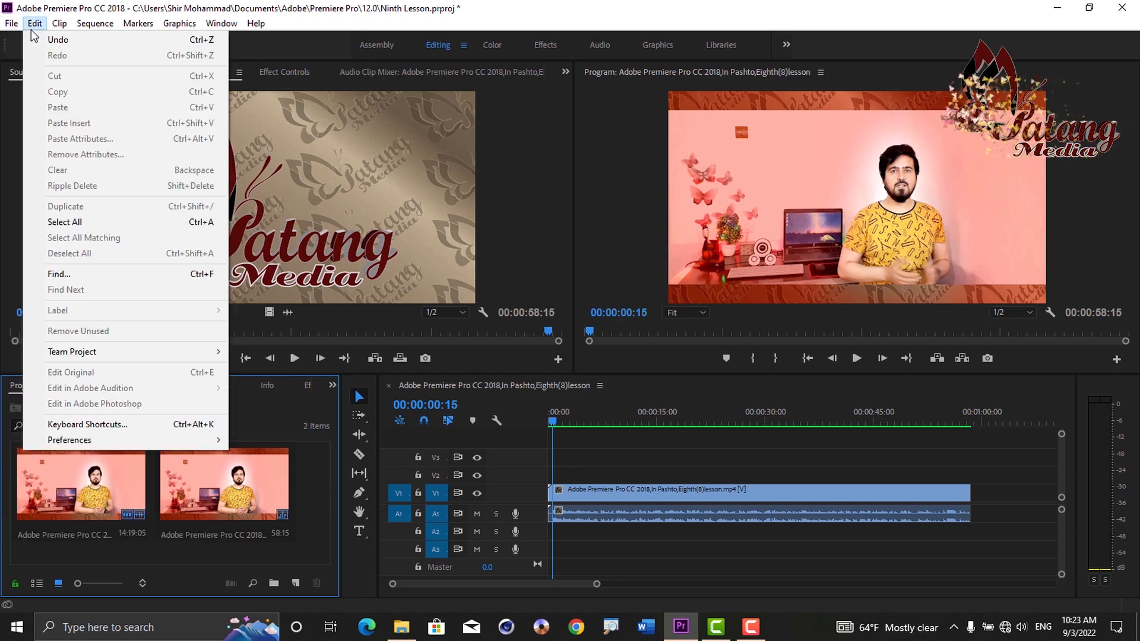
mouse_move(24, 43)
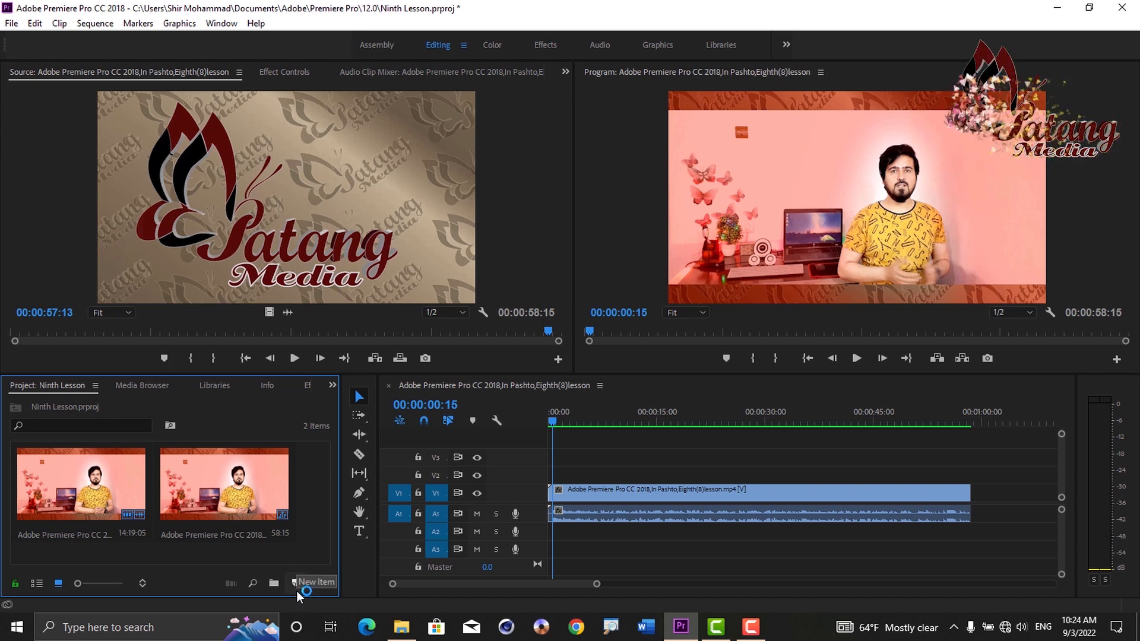
click(295, 584)
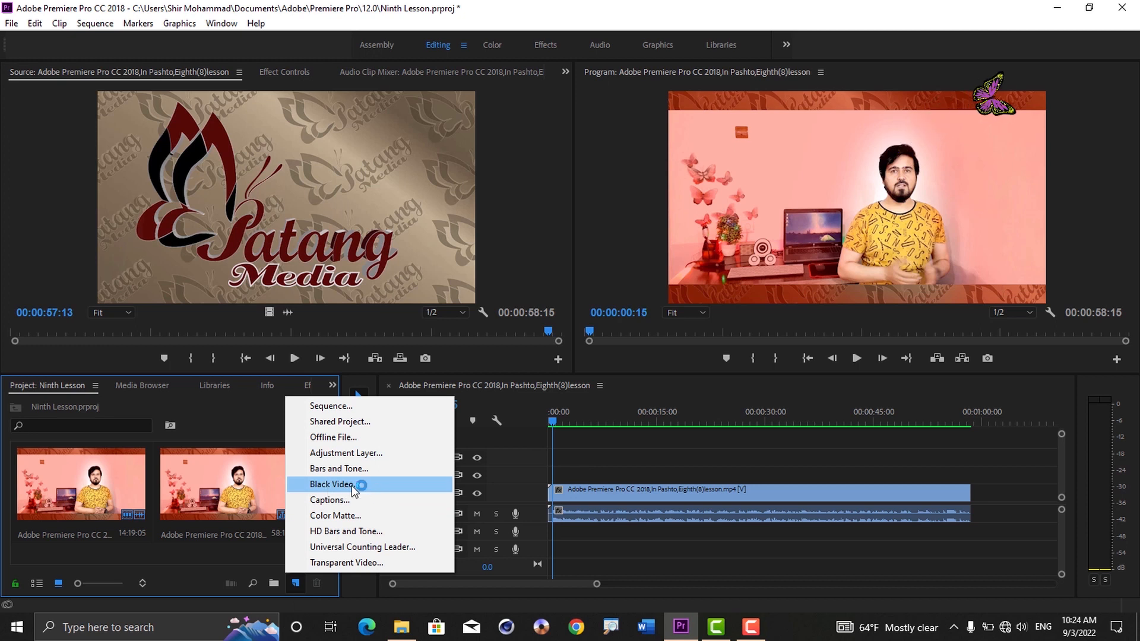
click(378, 482)
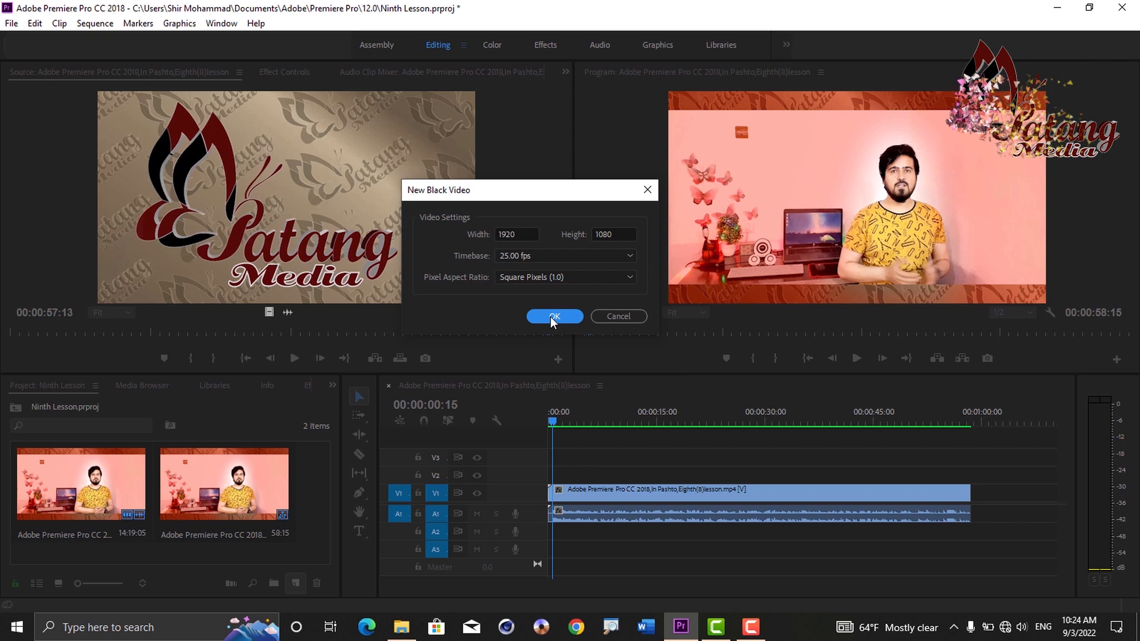
key(Return)
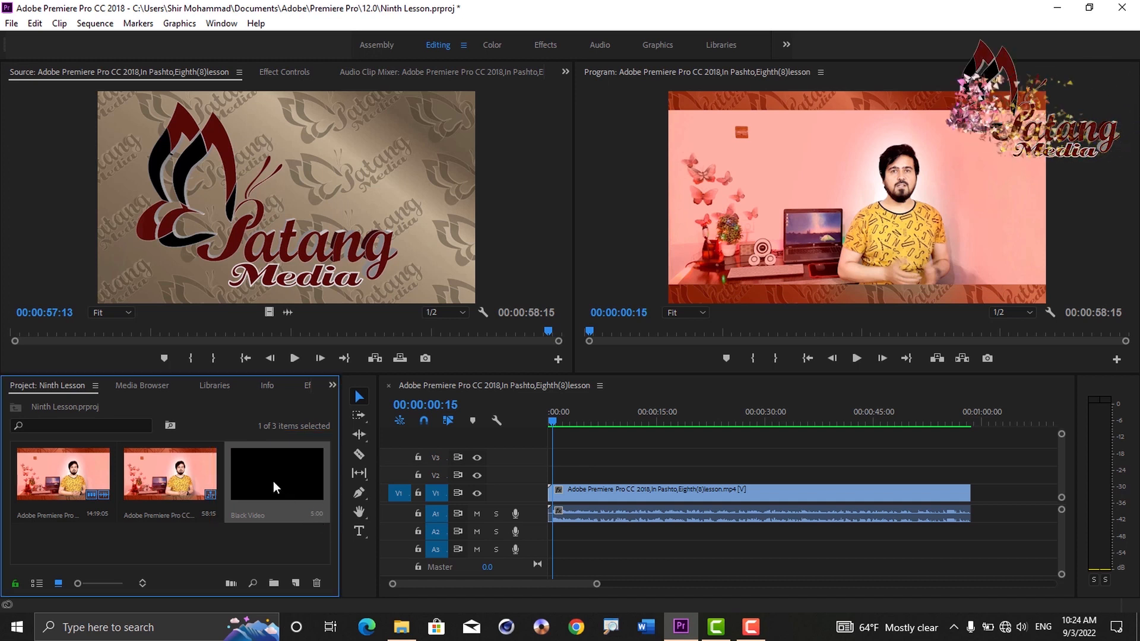
Step: Place the Black Video on track V2 at the sequence start and move the playhead to 00:00:02:09 within it
drag(273, 481, 568, 476)
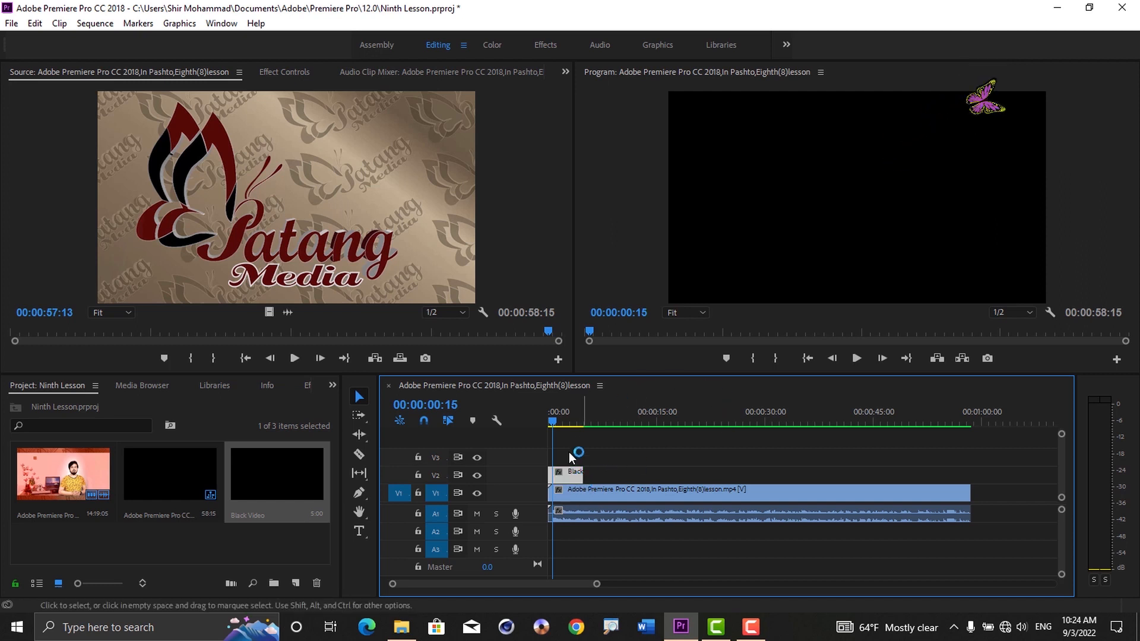
click(611, 413)
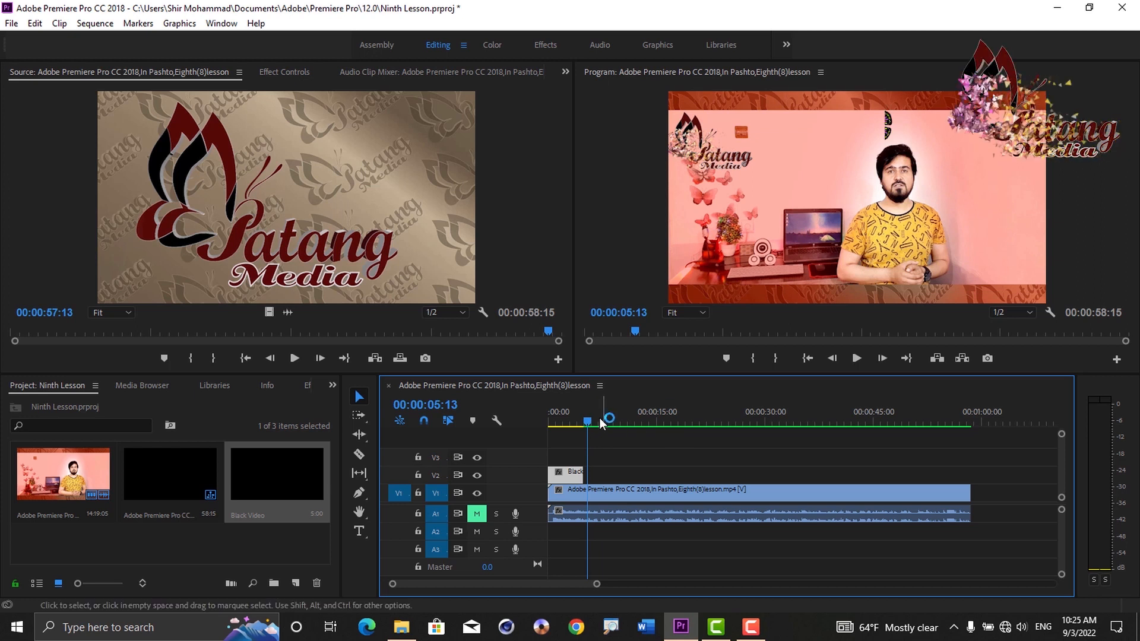
click(565, 422)
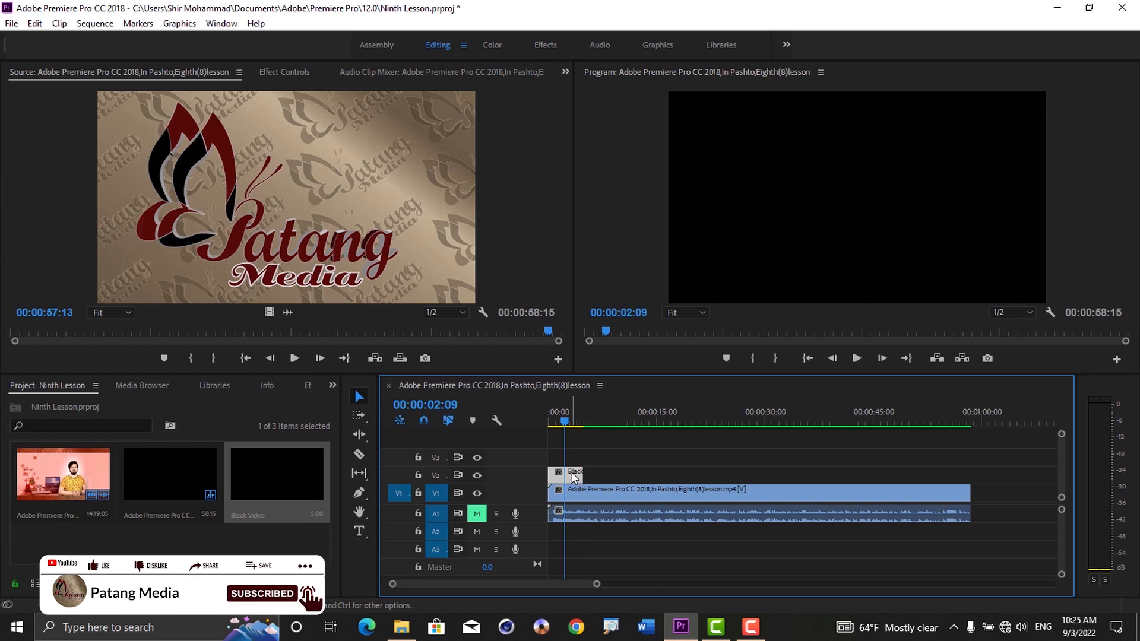
Step: Set the Black Video clip's opacity to 80% in Effect Controls at 00:00:02:09
click(303, 72)
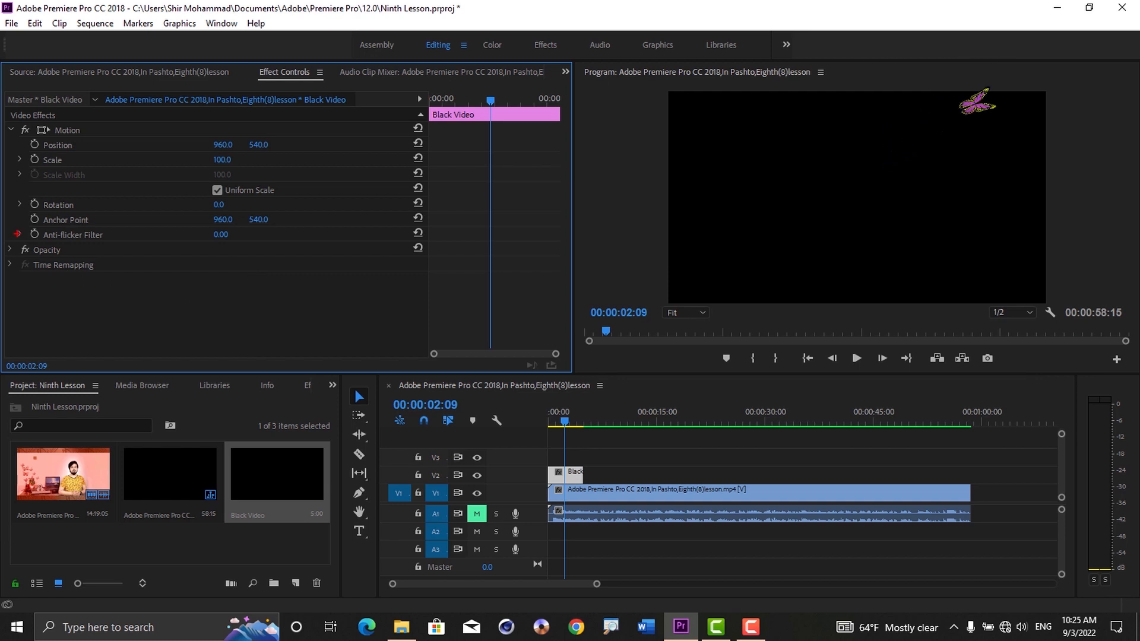
drag(16, 244, 118, 282)
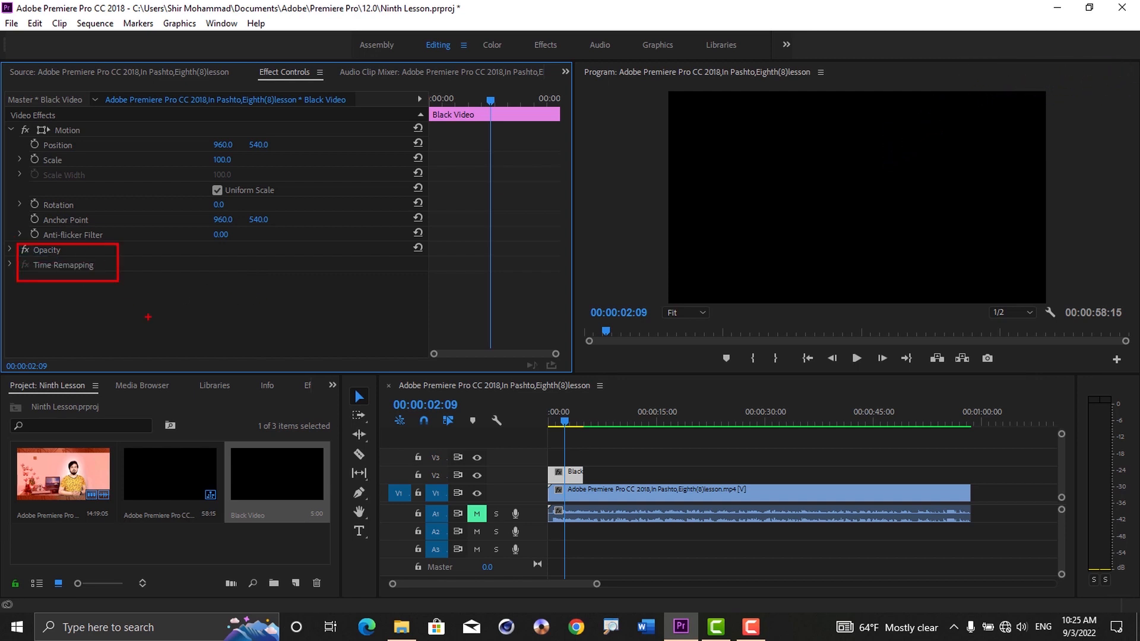
key(Escape)
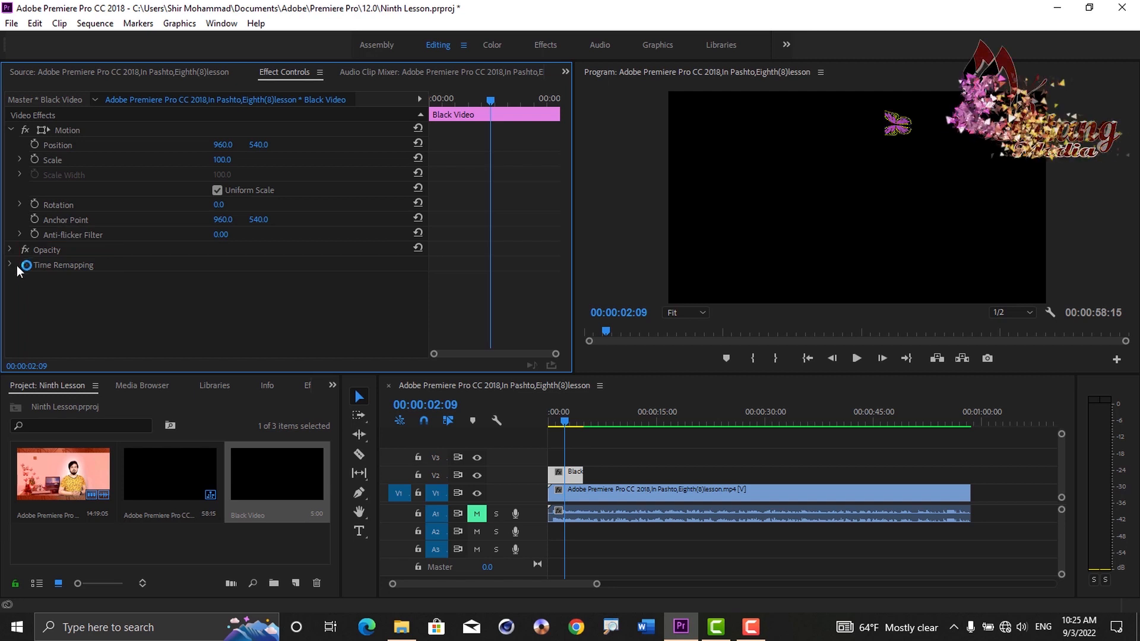
click(10, 250)
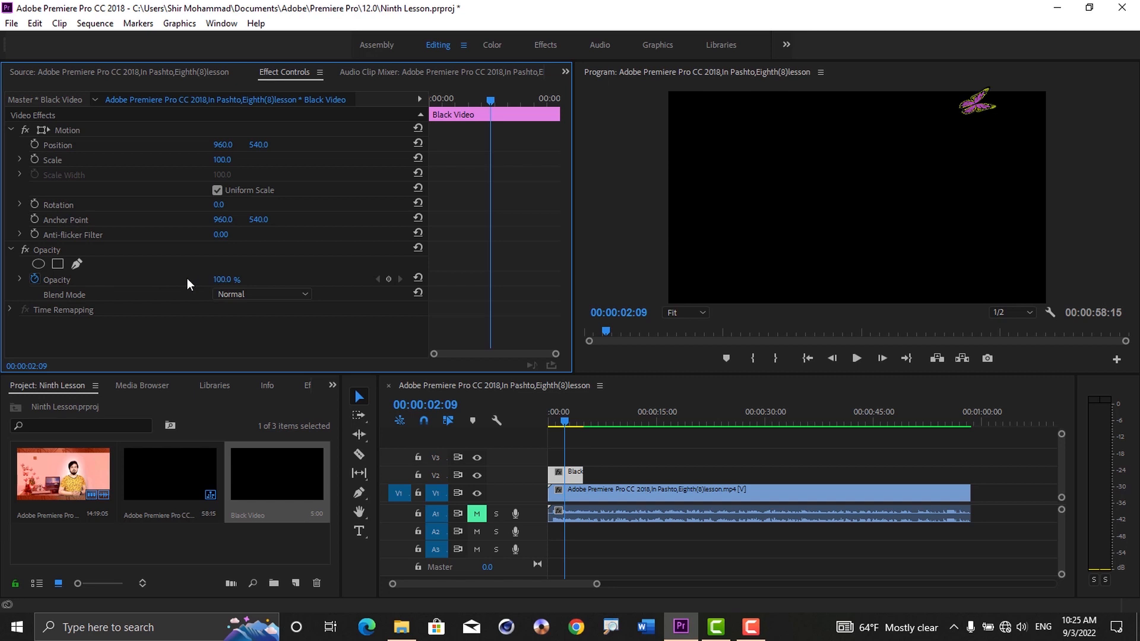
drag(50, 283, 285, 291)
key(Escape)
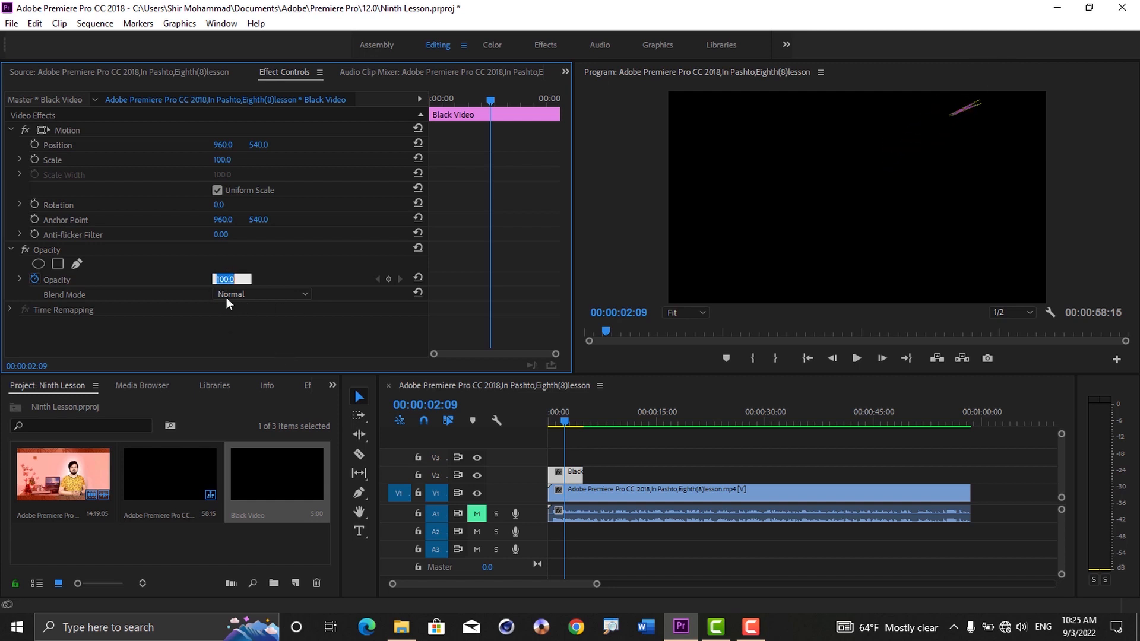
text(80)
click(275, 330)
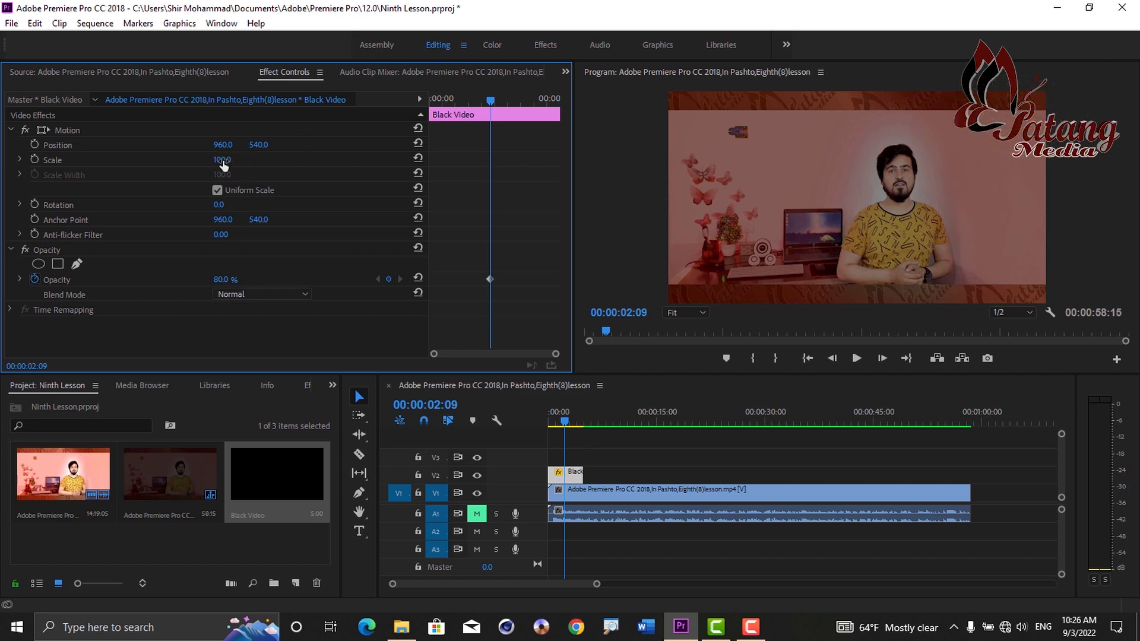
Step: Try scaling the Black Video clip uniformly, and undo the scale change
mouse_move(223, 165)
mouse_down()
mouse_move(180, 165)
mouse_move(223, 165)
mouse_up()
drag(220, 159, 215, 159)
key(ctrl+z)
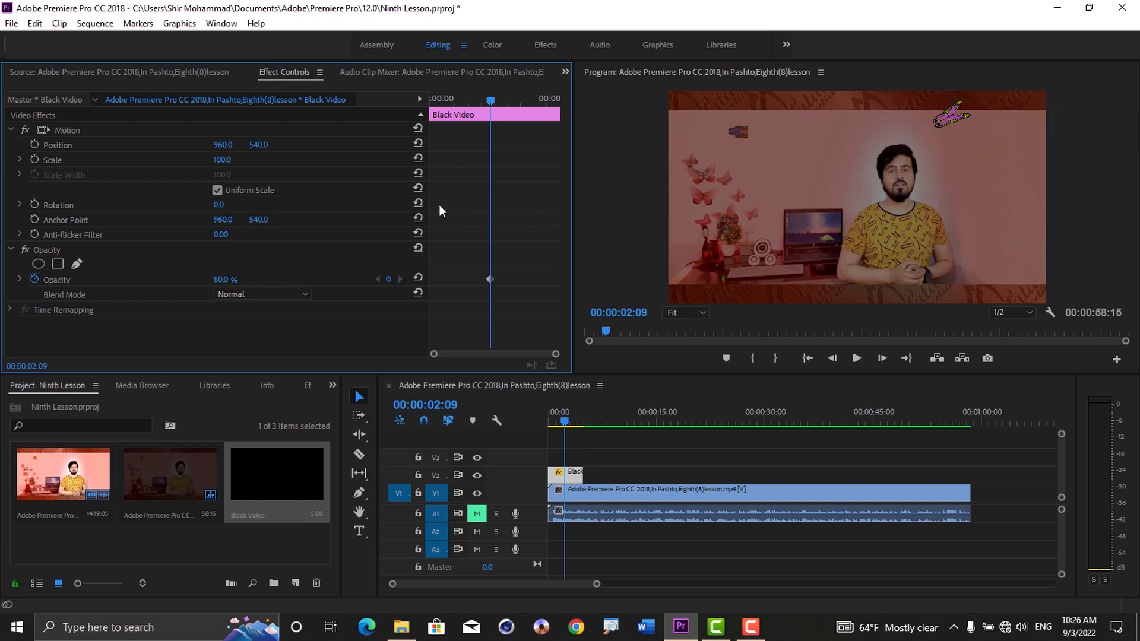
Step: Turn off Uniform Scale for the Black Video clip and set Scale Height to 101, Scale Width to 30 and horizontal position to 1599
click(217, 190)
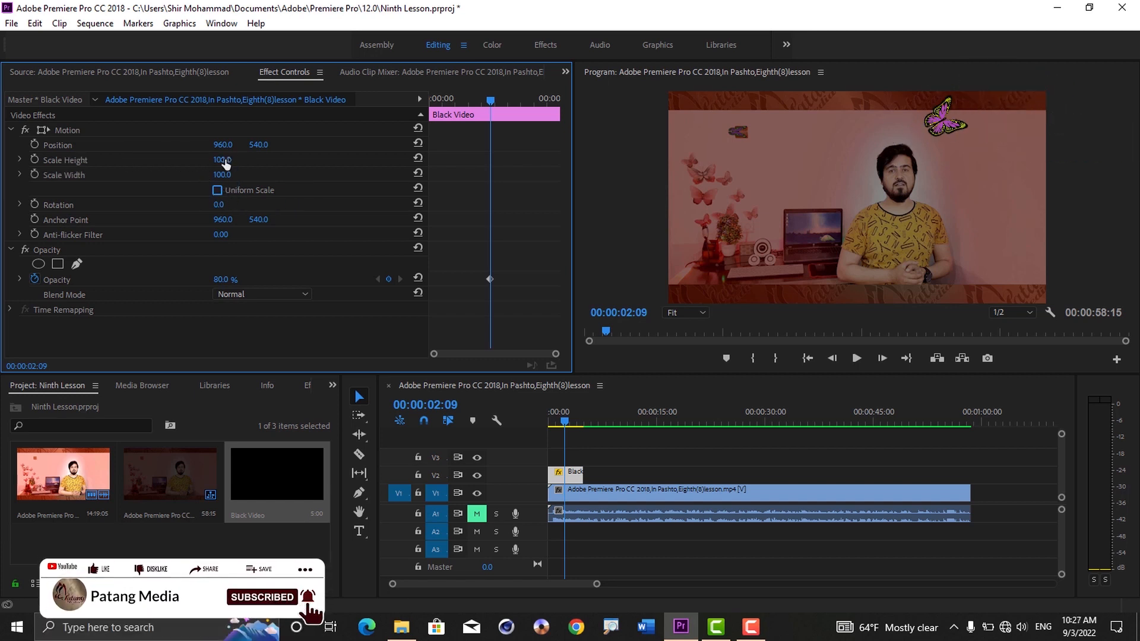
mouse_move(228, 164)
mouse_down()
mouse_move(208, 163)
mouse_move(229, 163)
mouse_up()
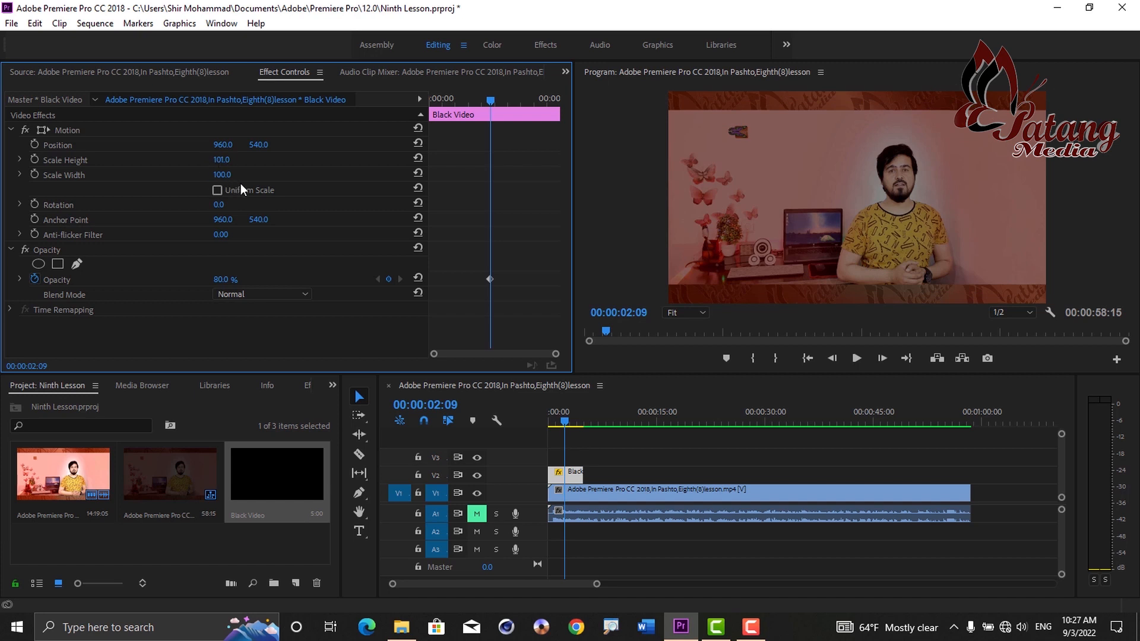
drag(222, 174, 183, 175)
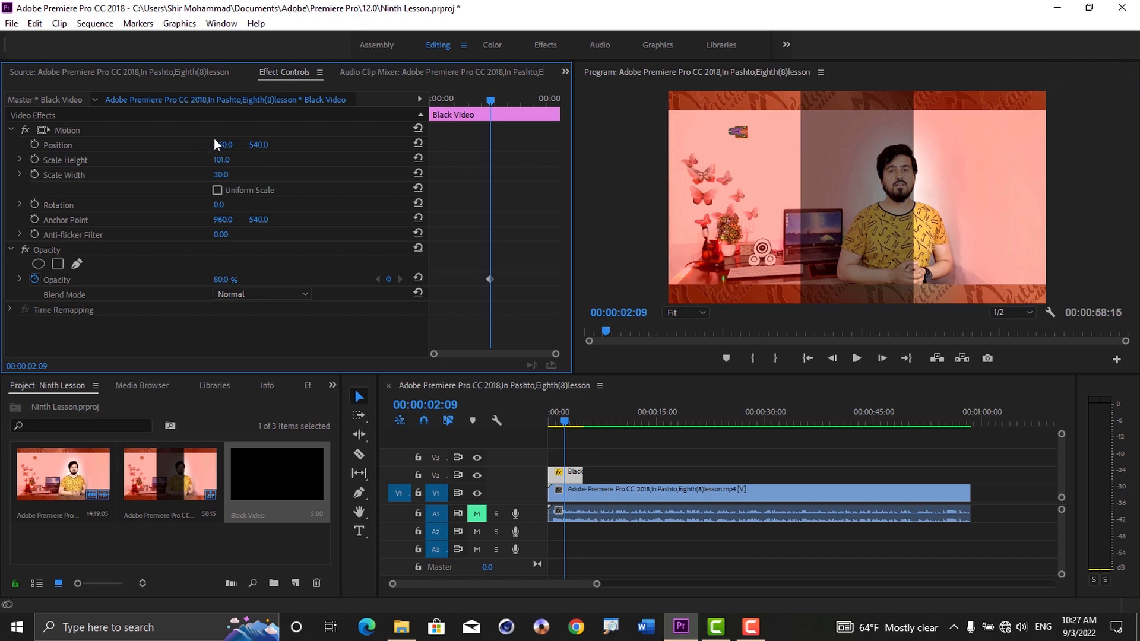
drag(222, 144, 593, 145)
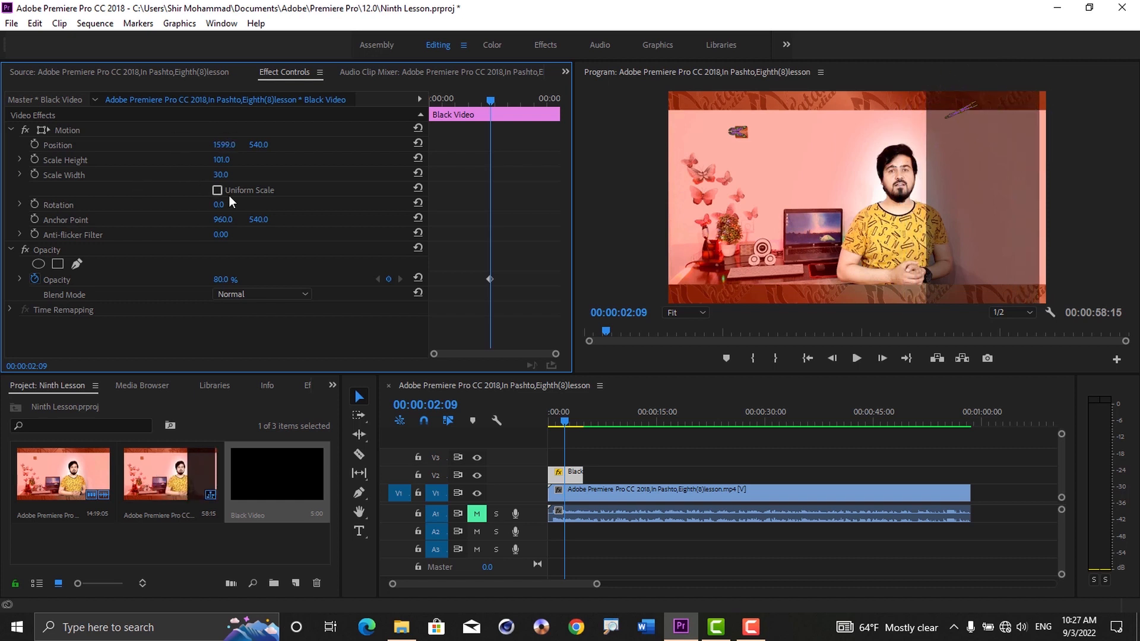
click(10, 130)
Step: Extend the end of the Black Video clip on track V2 to about 00:00:51
click(276, 555)
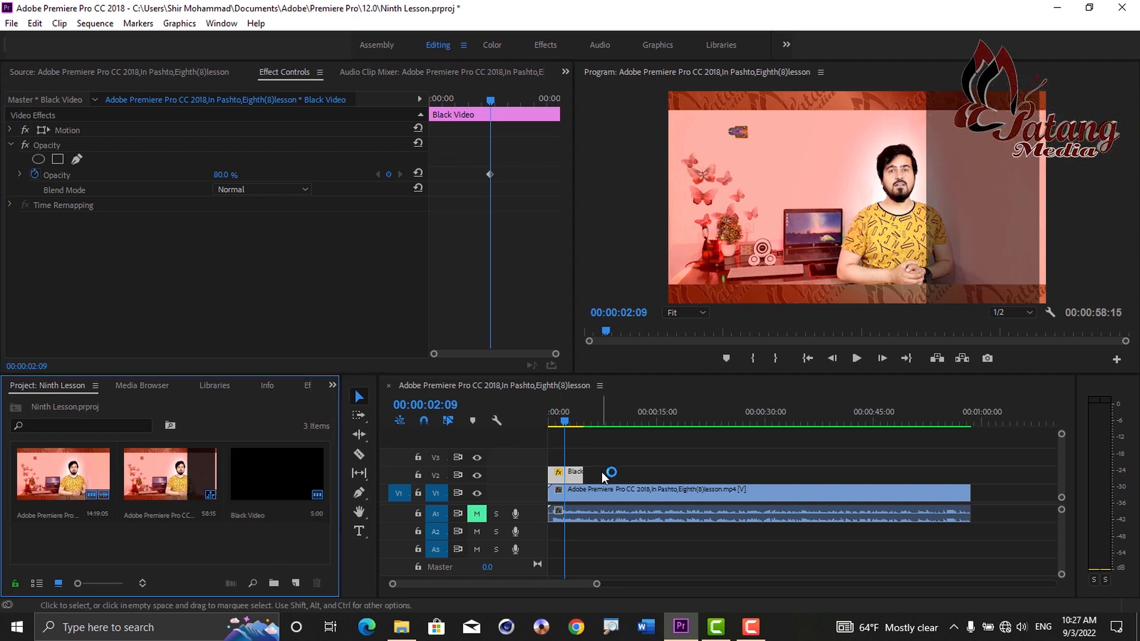
click(577, 473)
drag(587, 472, 921, 475)
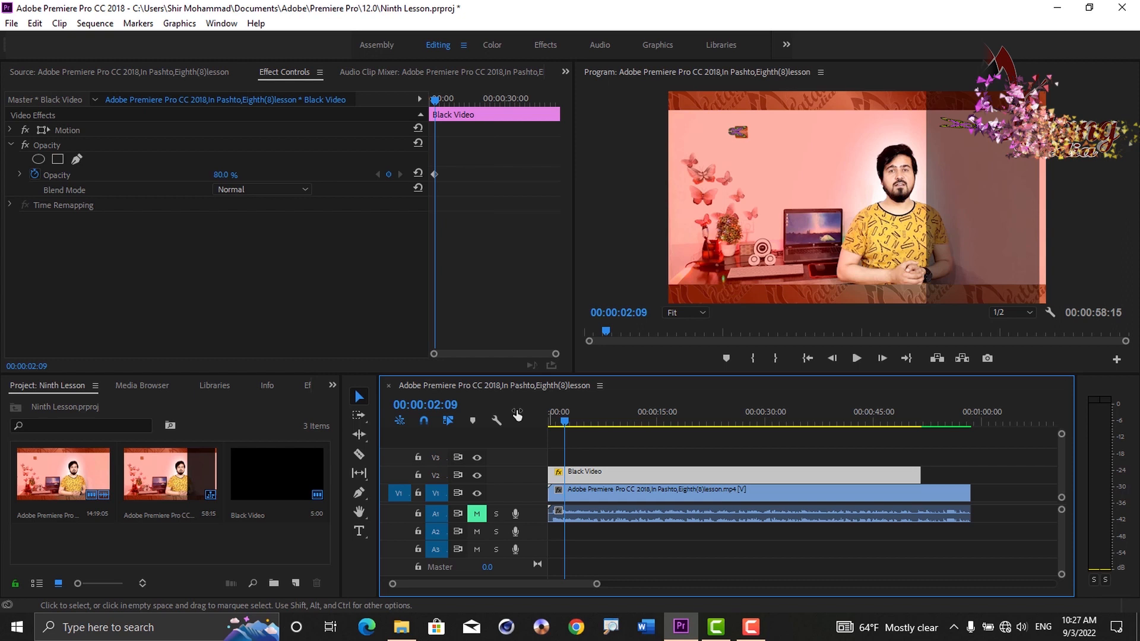
Step: Create a new legacy title and enlarge its title editor window
click(11, 23)
mouse_move(19, 41)
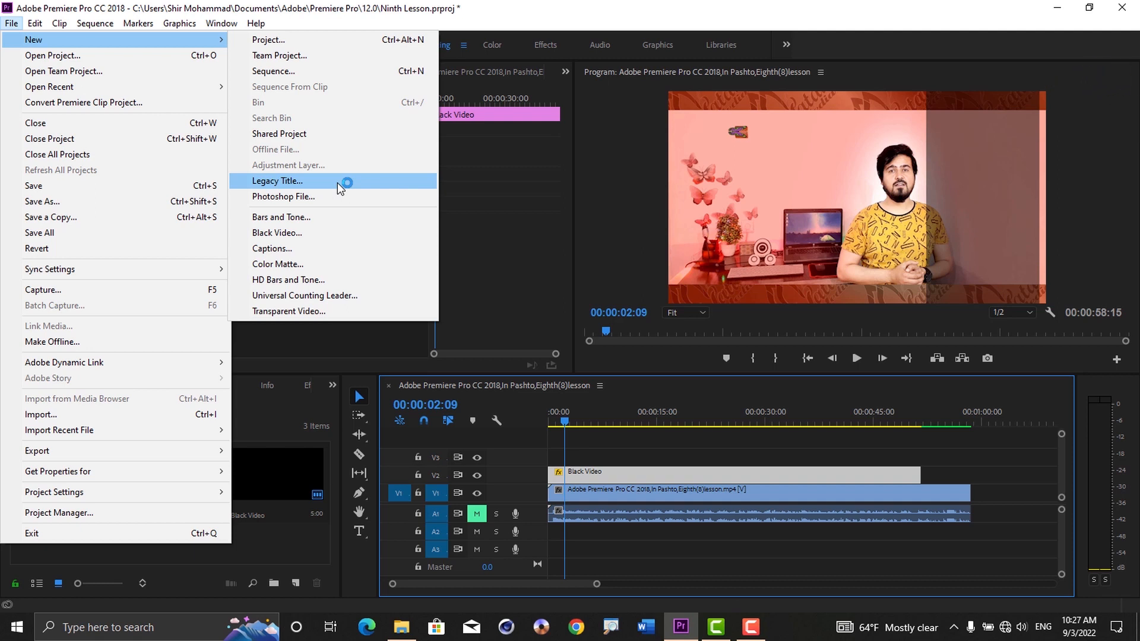
click(300, 182)
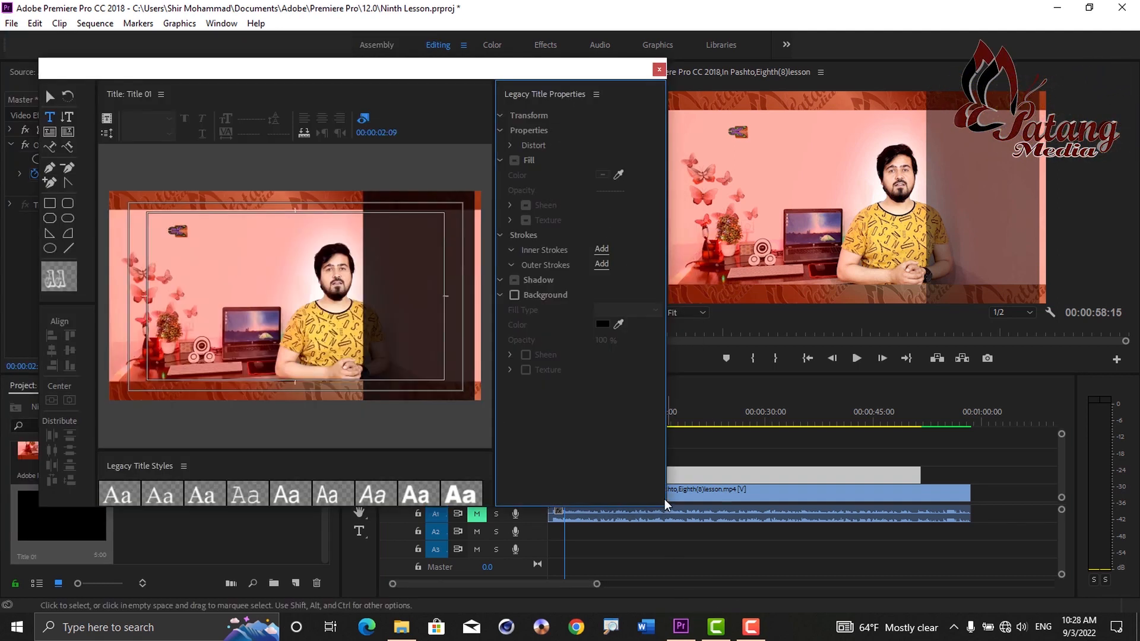
drag(669, 475, 889, 463)
drag(844, 506, 856, 534)
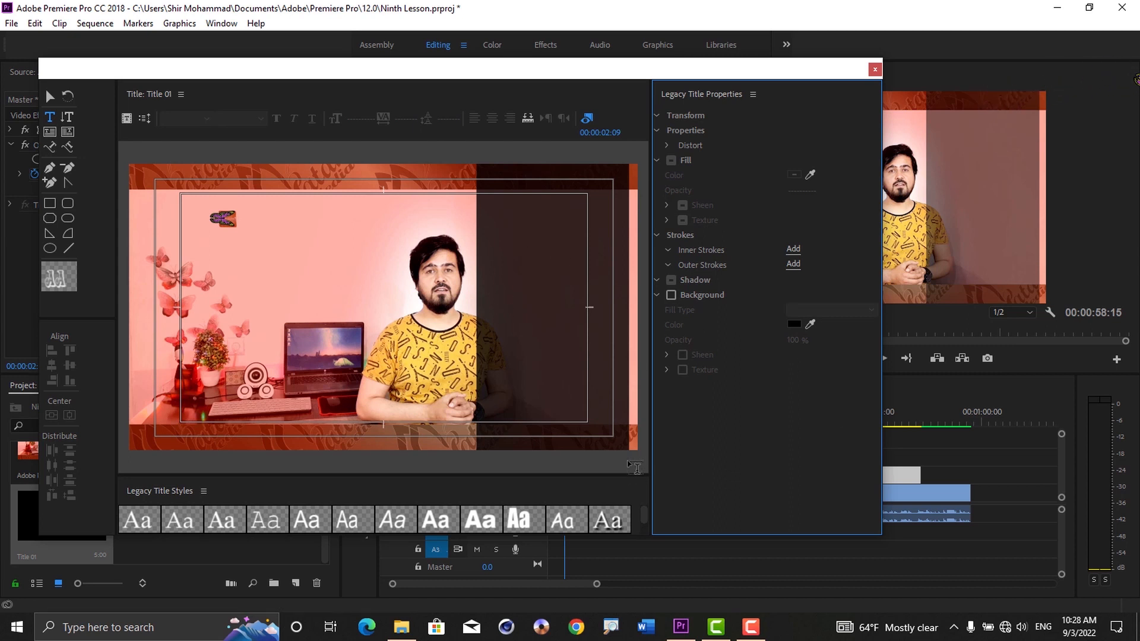
Step: Switch to Word, create a blank document and generate sample text with =rand()
click(649, 628)
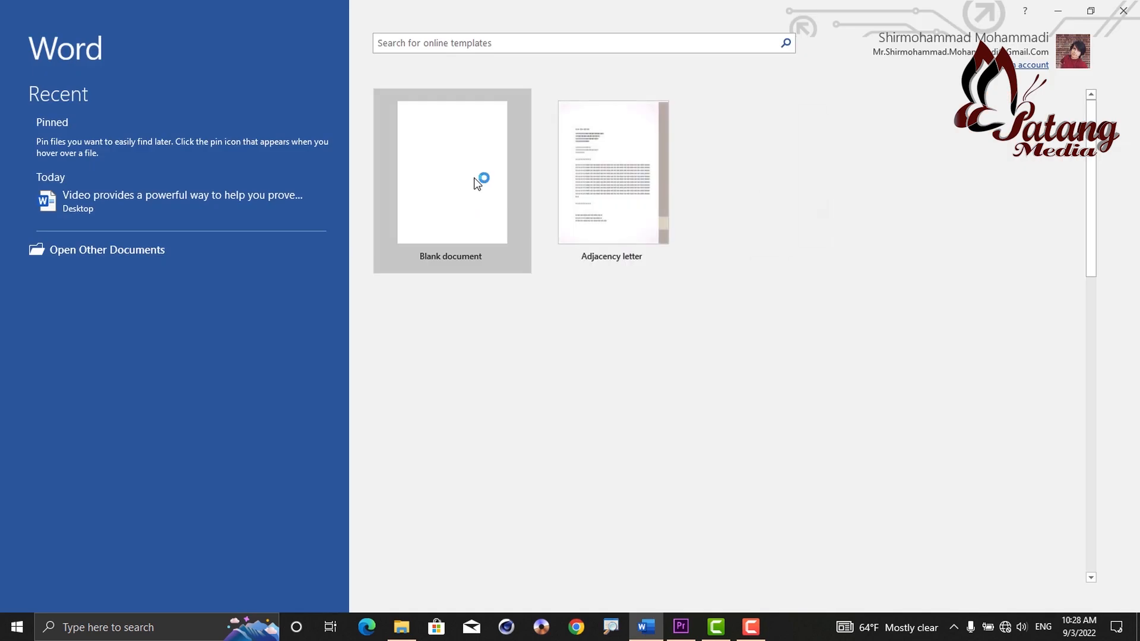
click(475, 181)
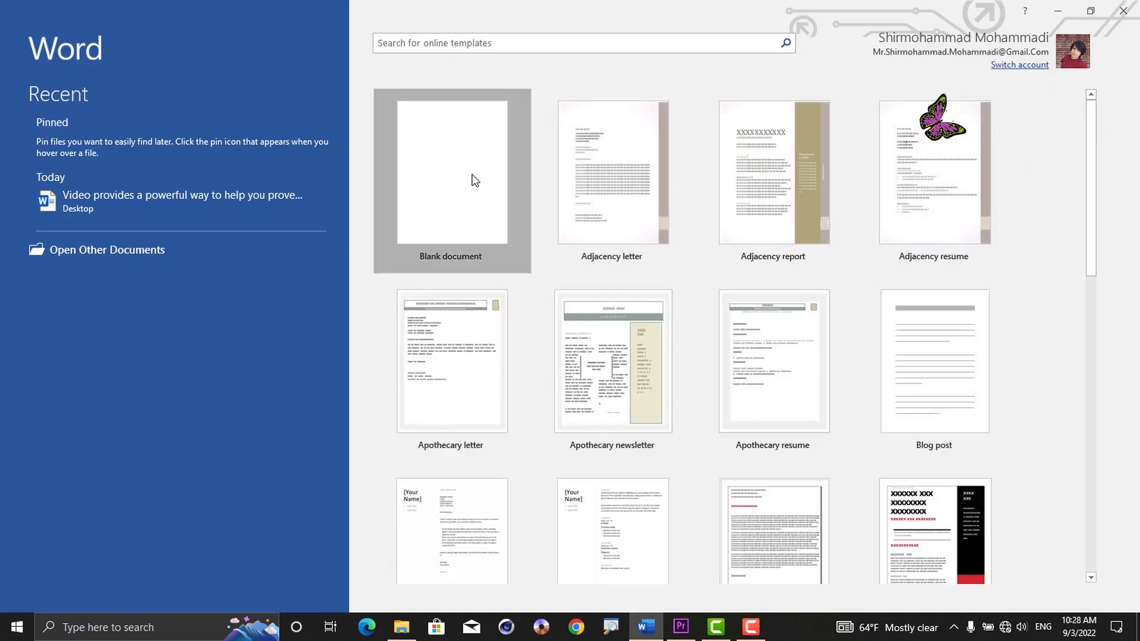
text(=)
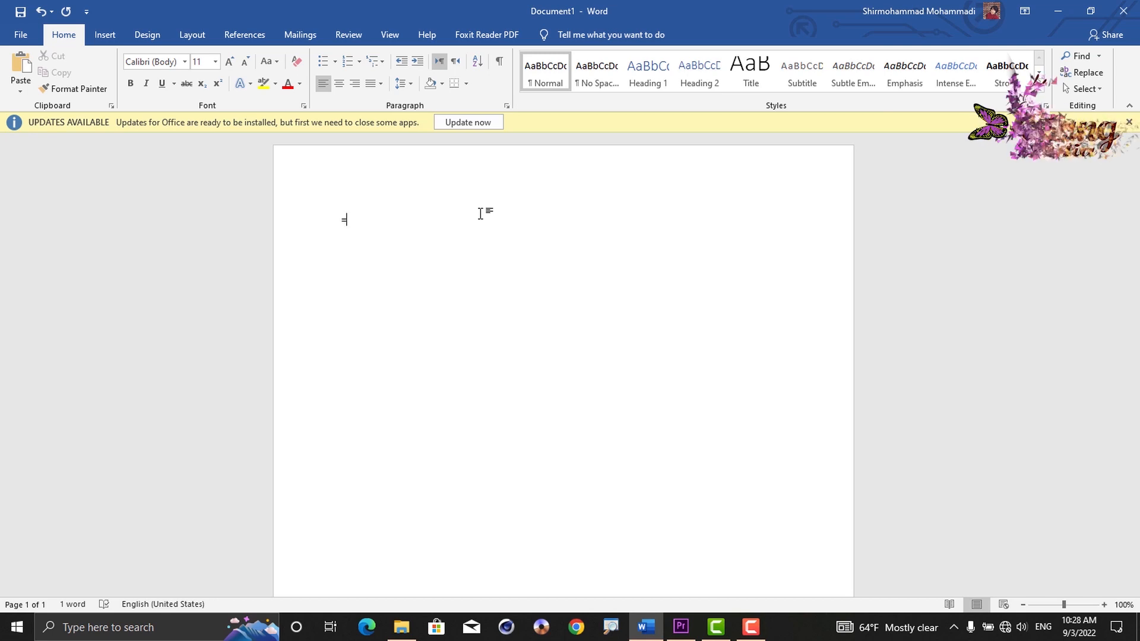
text(rand)
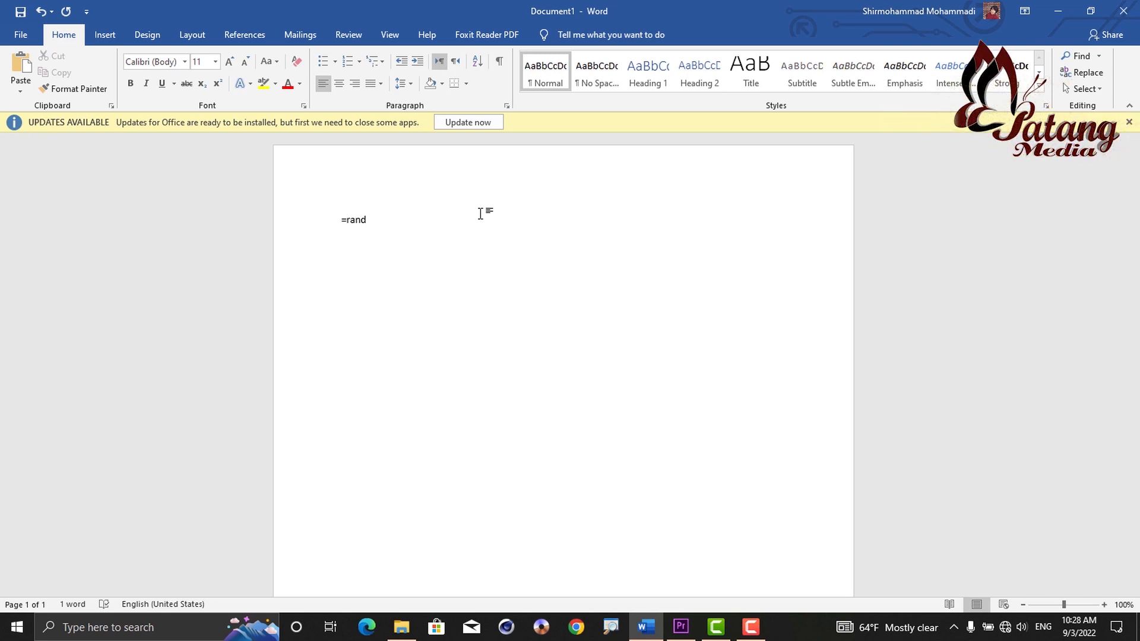
text(())
key(Return)
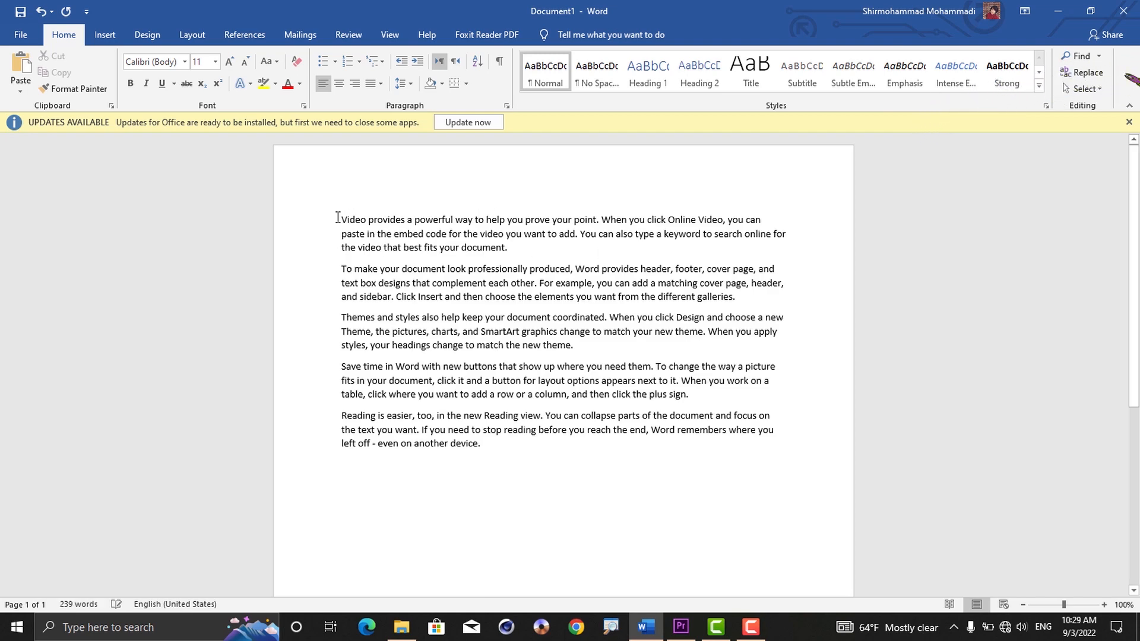
Step: Copy the first two paragraphs of the sample text and close the Word document without saving
drag(345, 224, 741, 296)
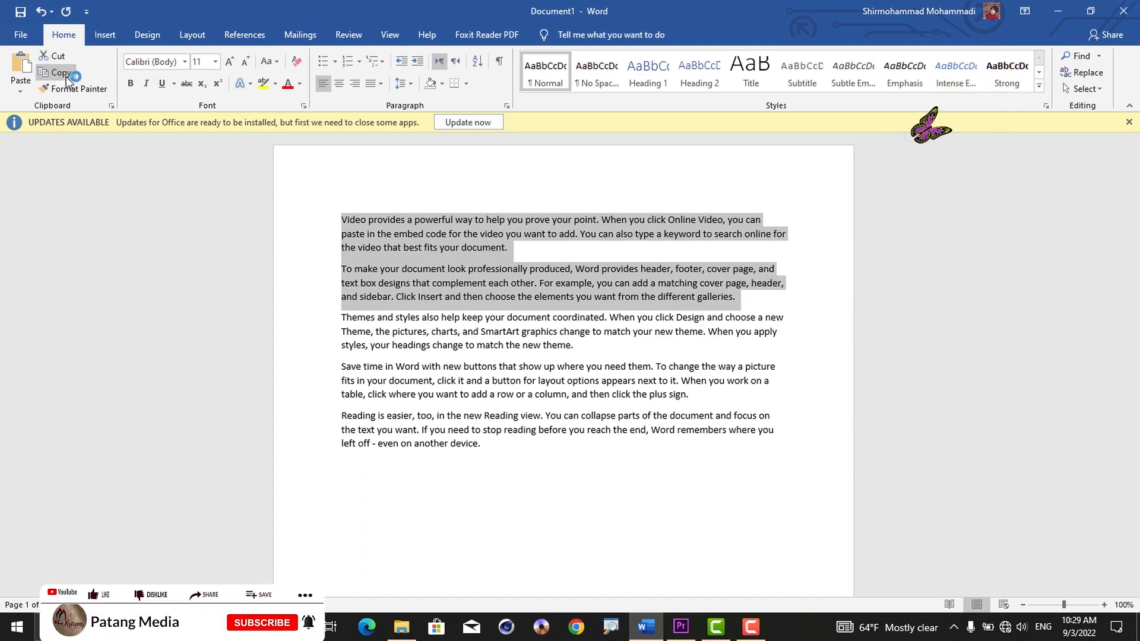
click(1132, 8)
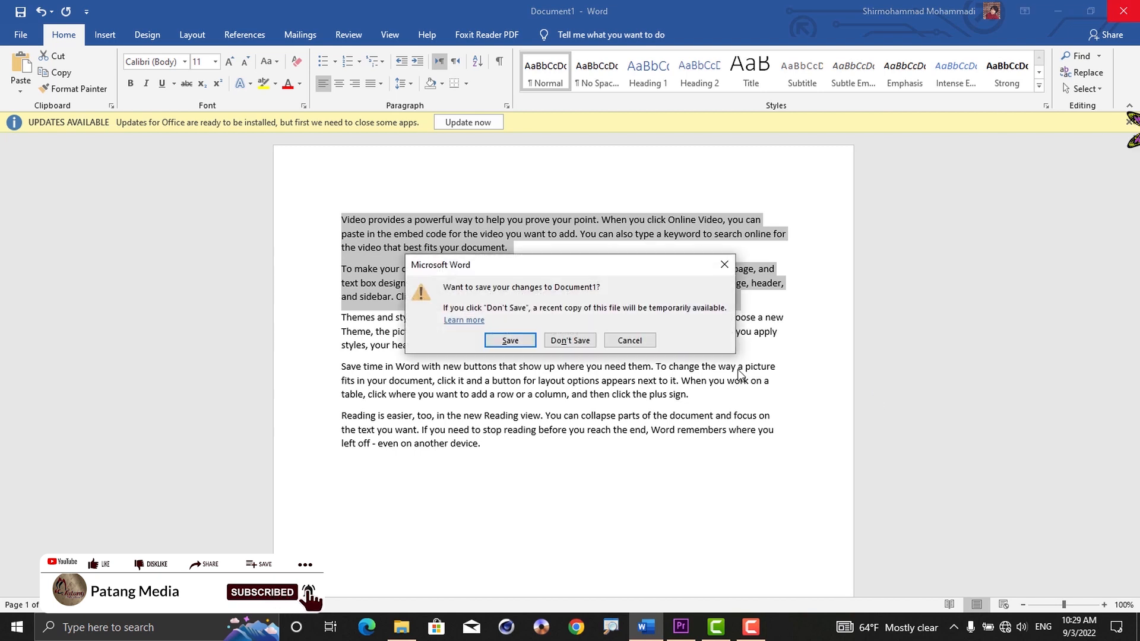
click(570, 341)
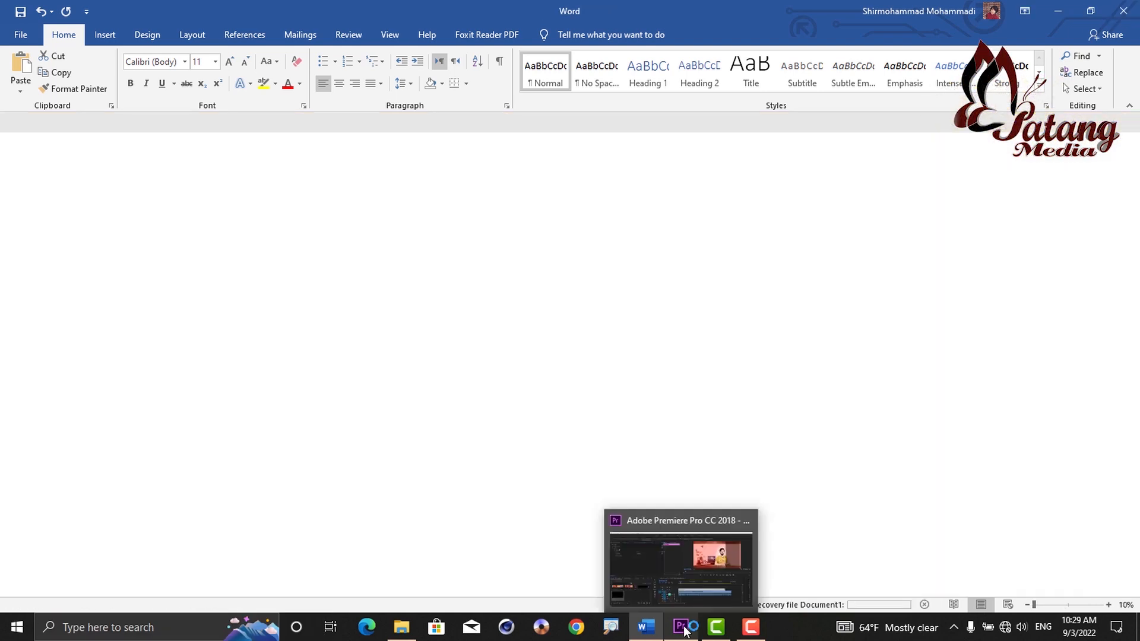
Step: Switch back to Premiere Pro and draw a text box about 567 wide and 1772 high over the dark side panel, extending below the frame
click(685, 630)
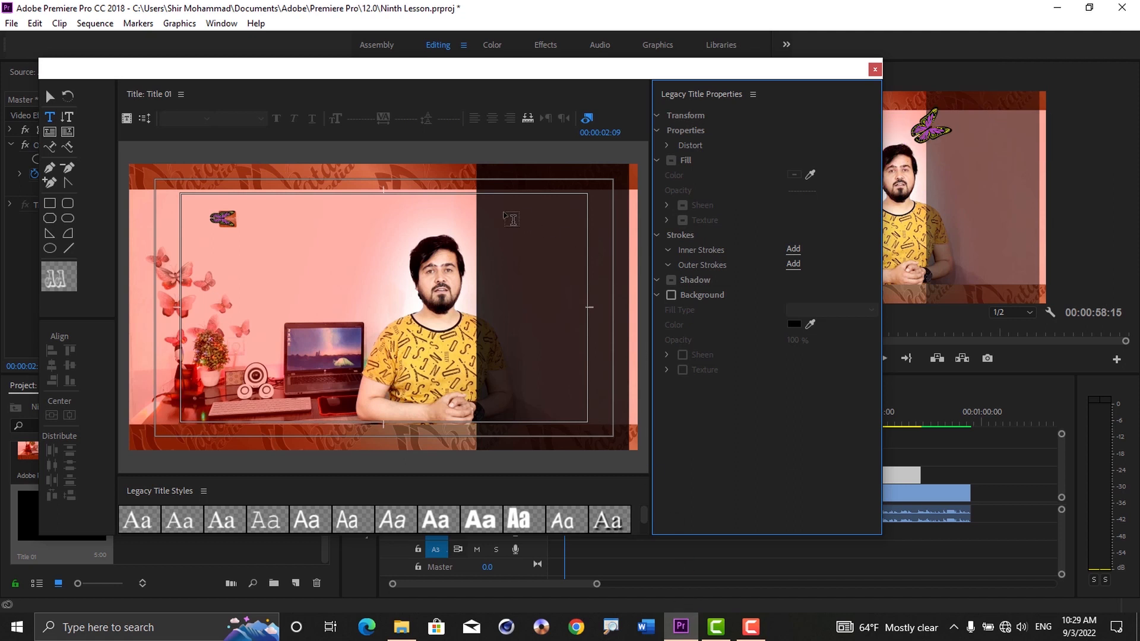
click(51, 118)
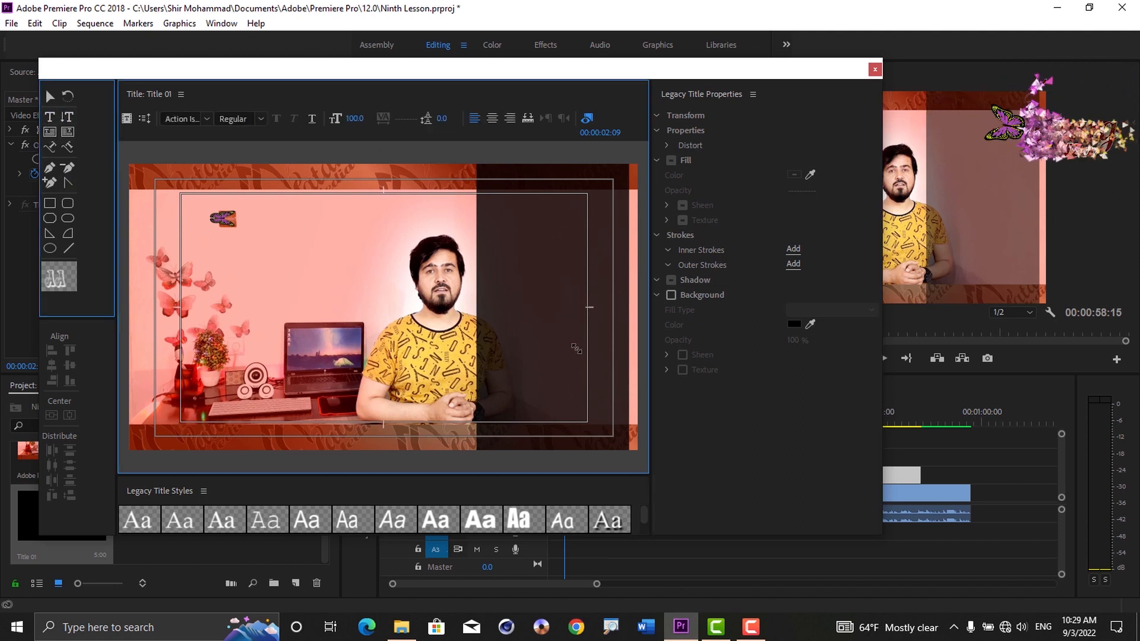
drag(592, 414, 605, 456)
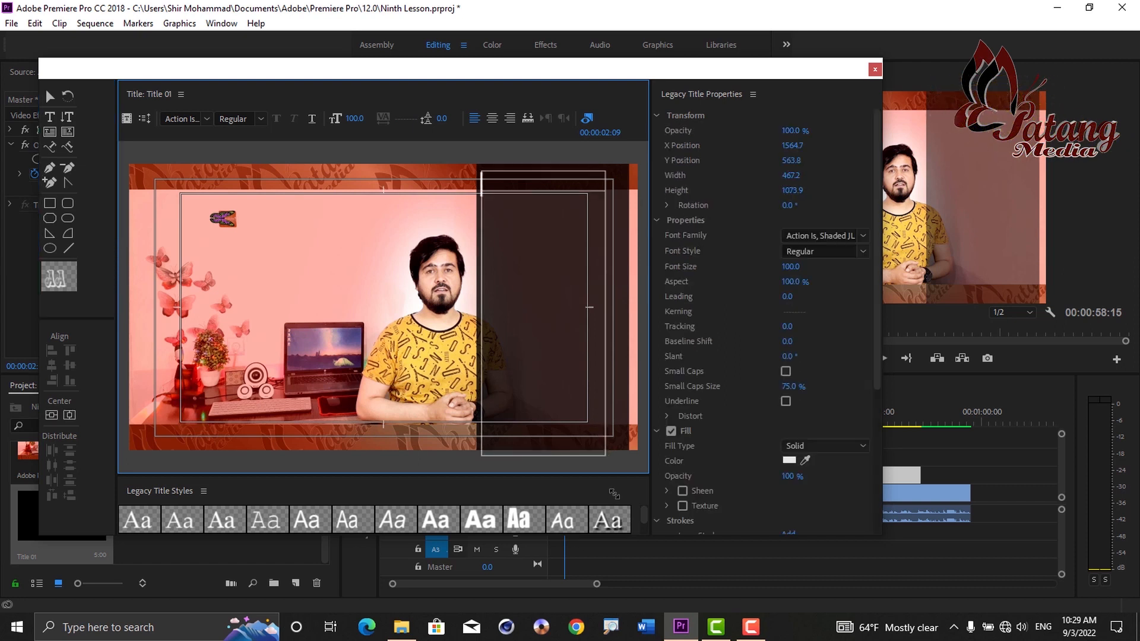
drag(621, 553, 631, 640)
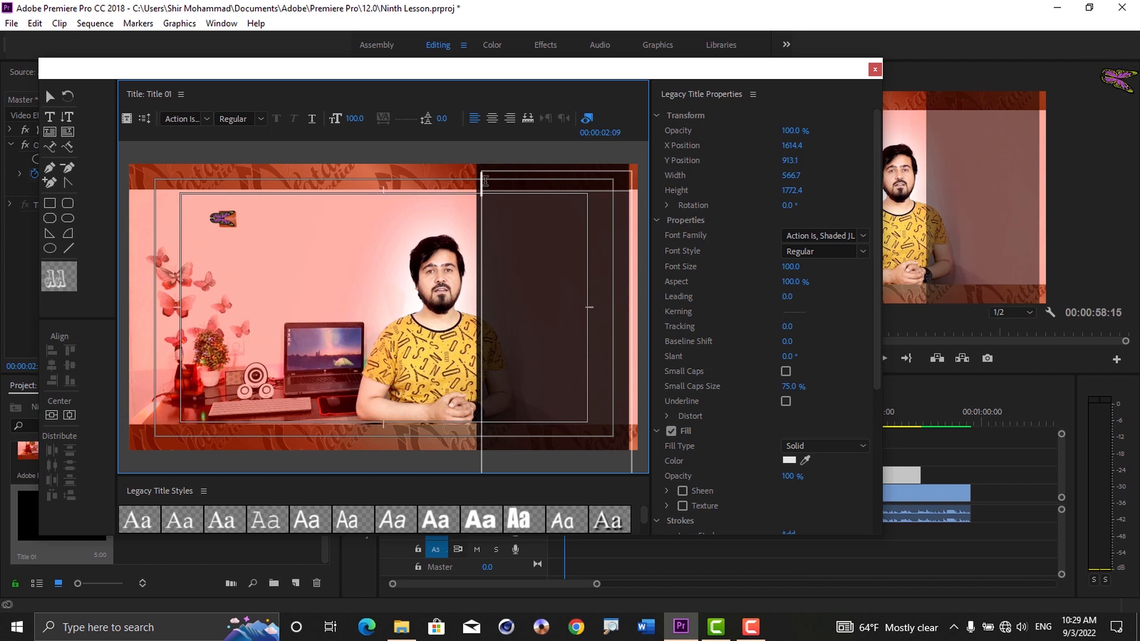
Step: Paste the copied paragraphs into the title's text box and centre-align all of the text
right_click(485, 182)
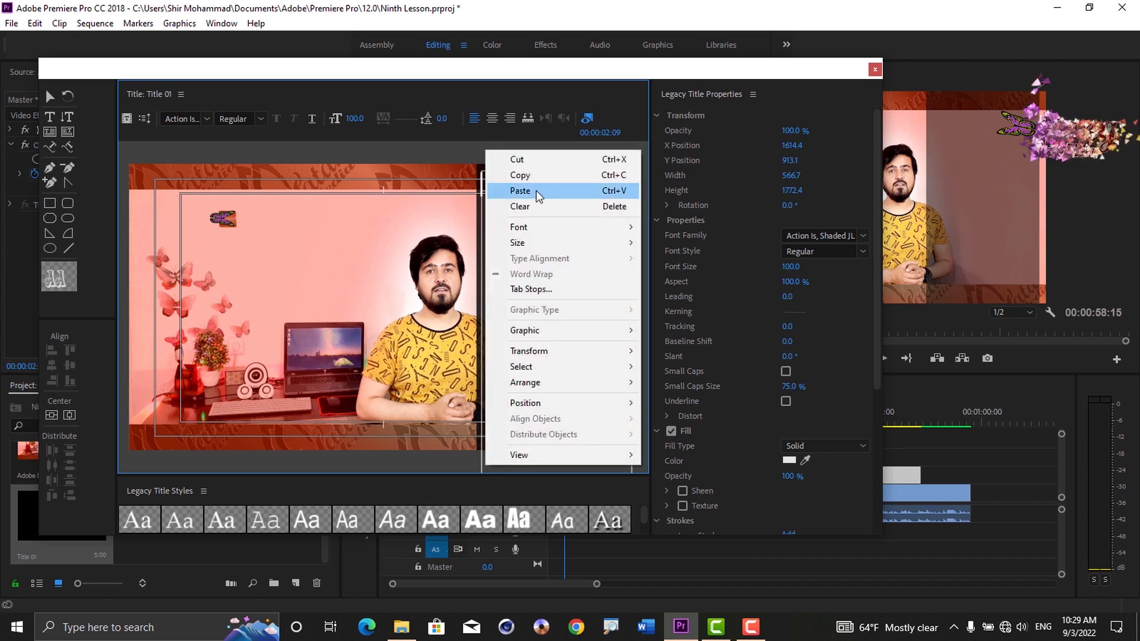
click(520, 190)
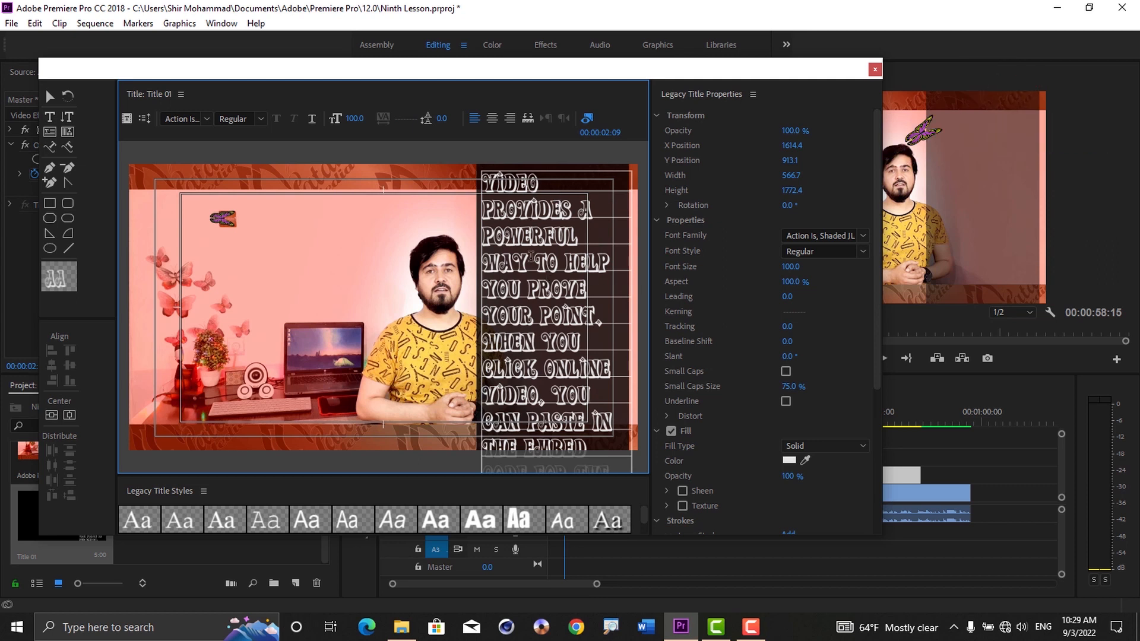
click(528, 238)
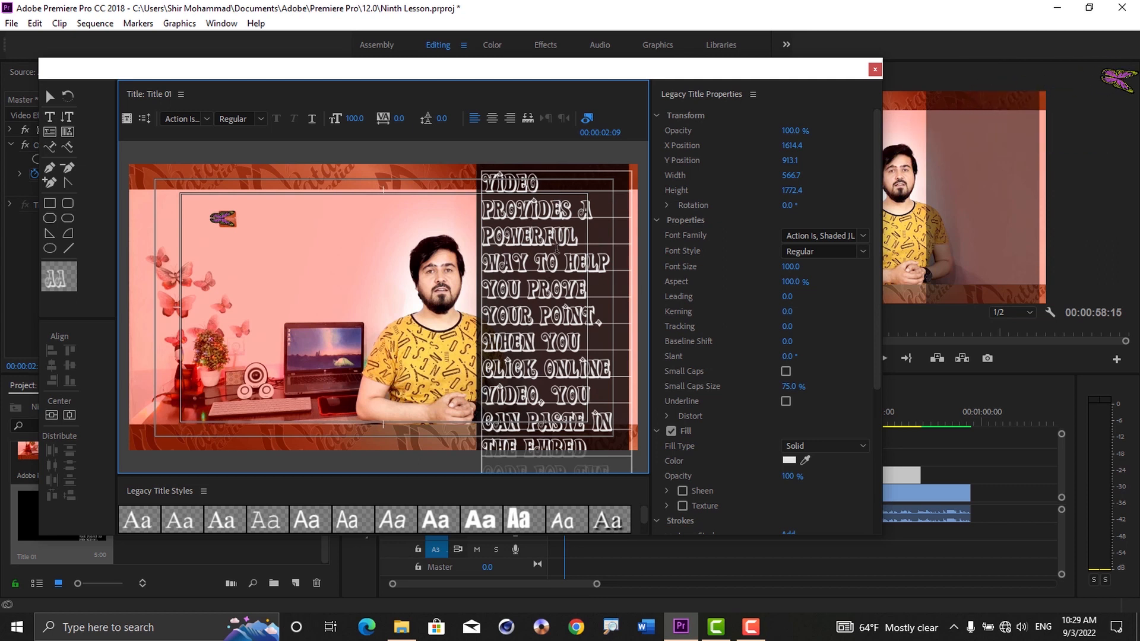
key(ctrl+a)
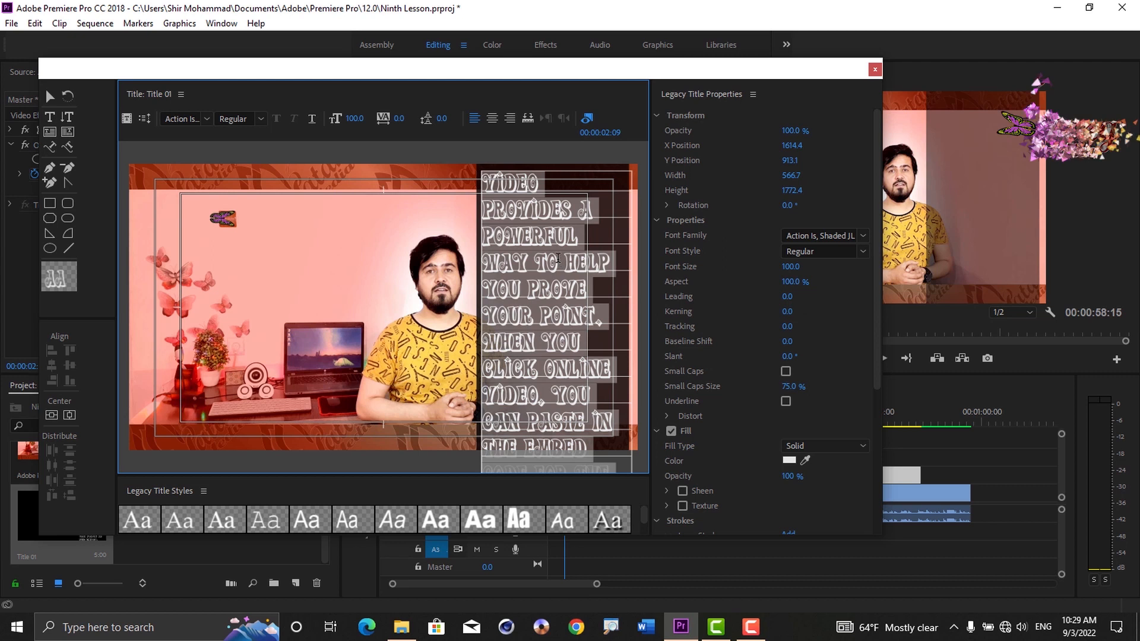
click(491, 120)
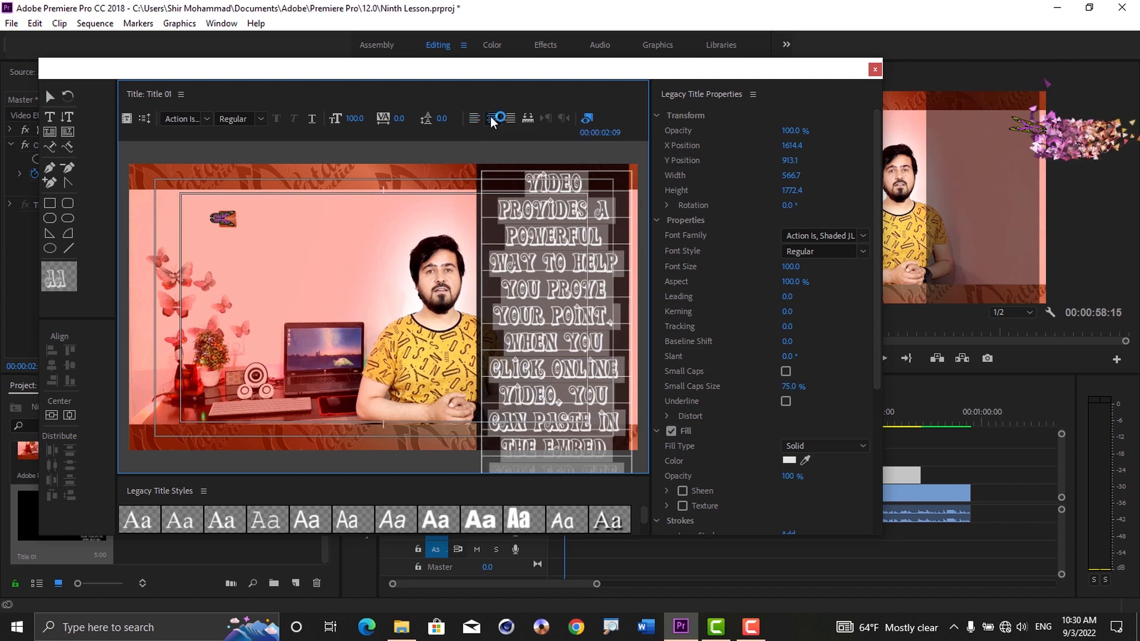
Step: Apply the gold Palatino legacy title style to the pasted text
click(646, 531)
scroll(646, 528, up, 4)
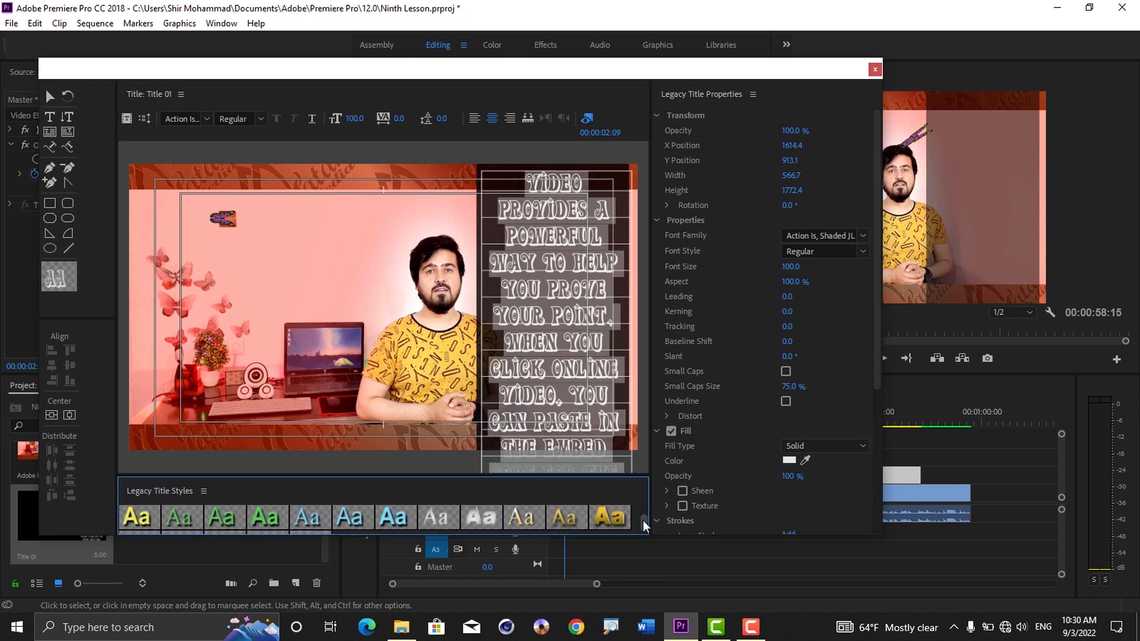
click(568, 522)
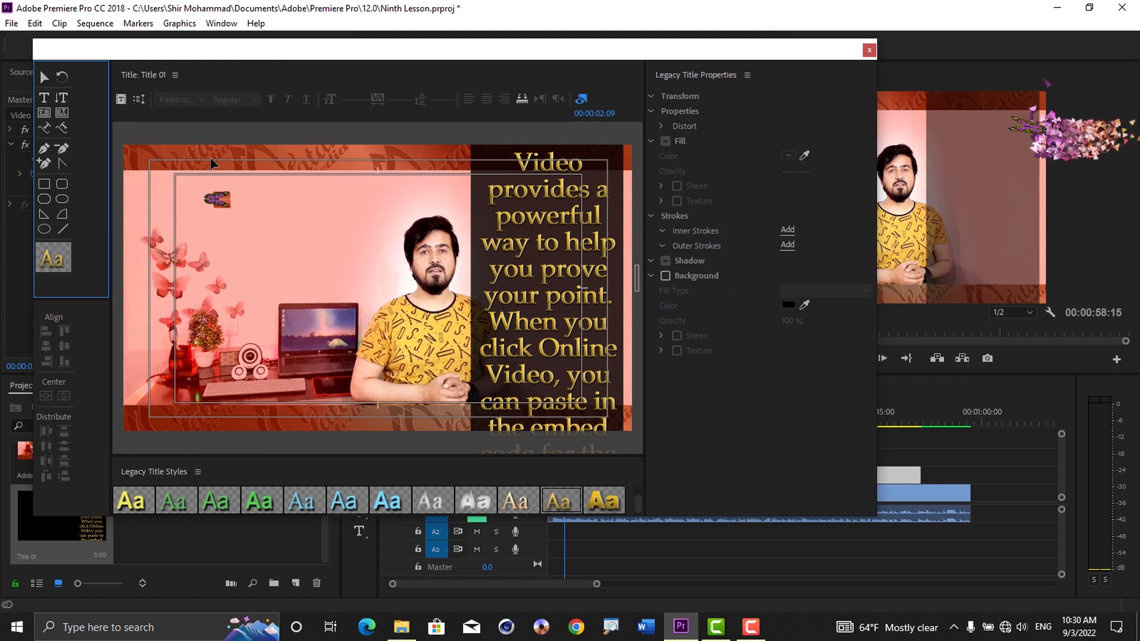
Step: Make the title a Roll that starts and ends off screen with Ease-In 5 and Ease-Out 5 frames, and close the title editor
click(138, 100)
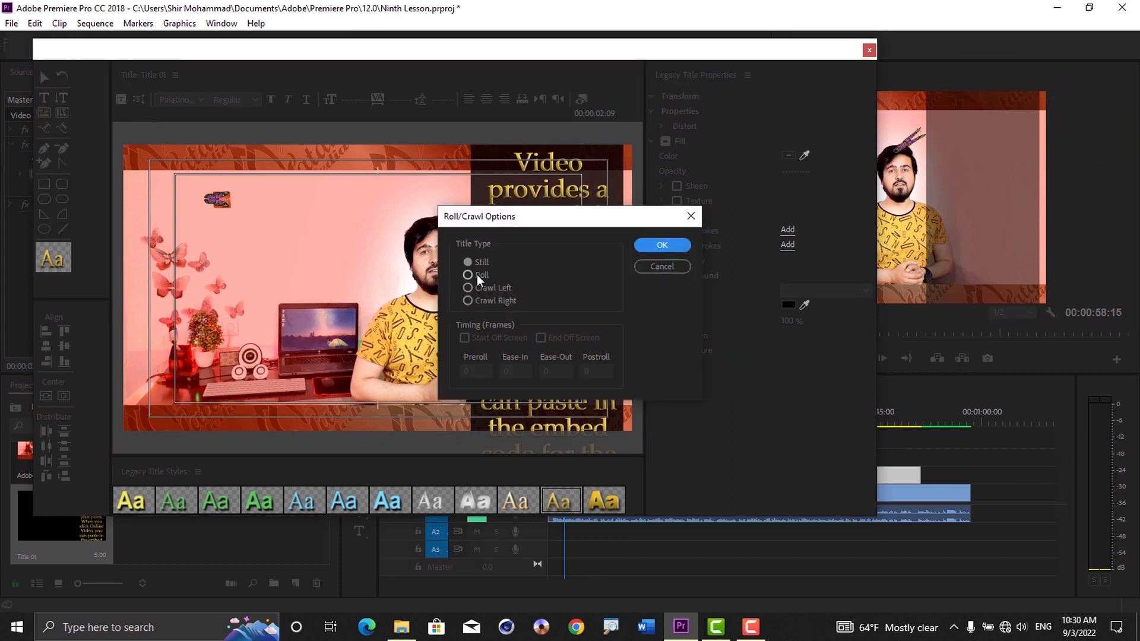
click(469, 274)
click(493, 340)
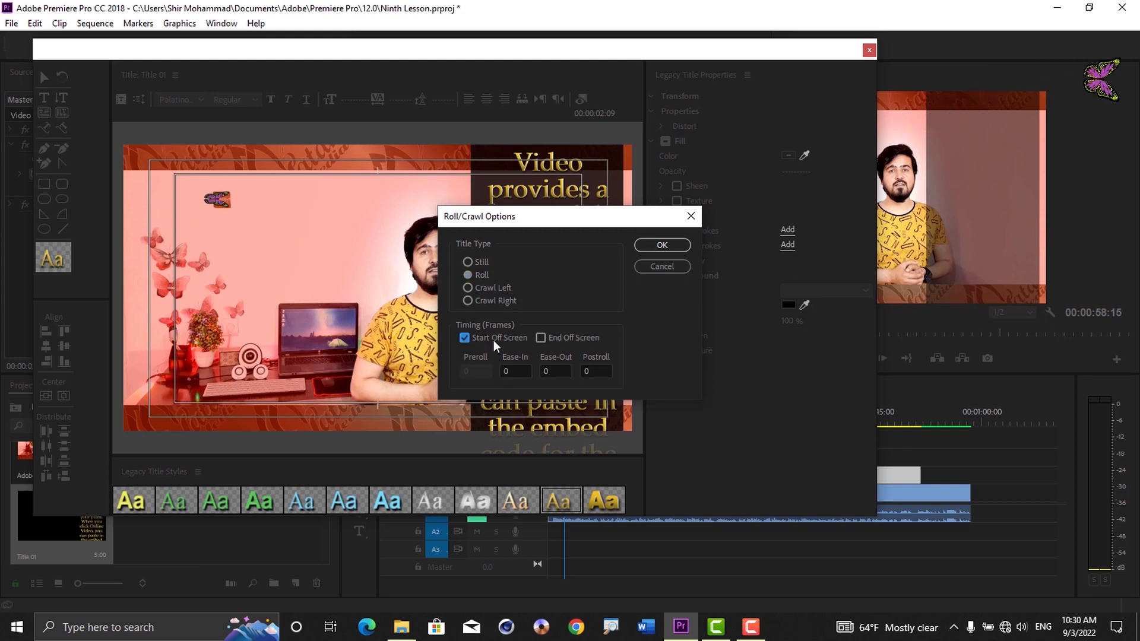
click(511, 371)
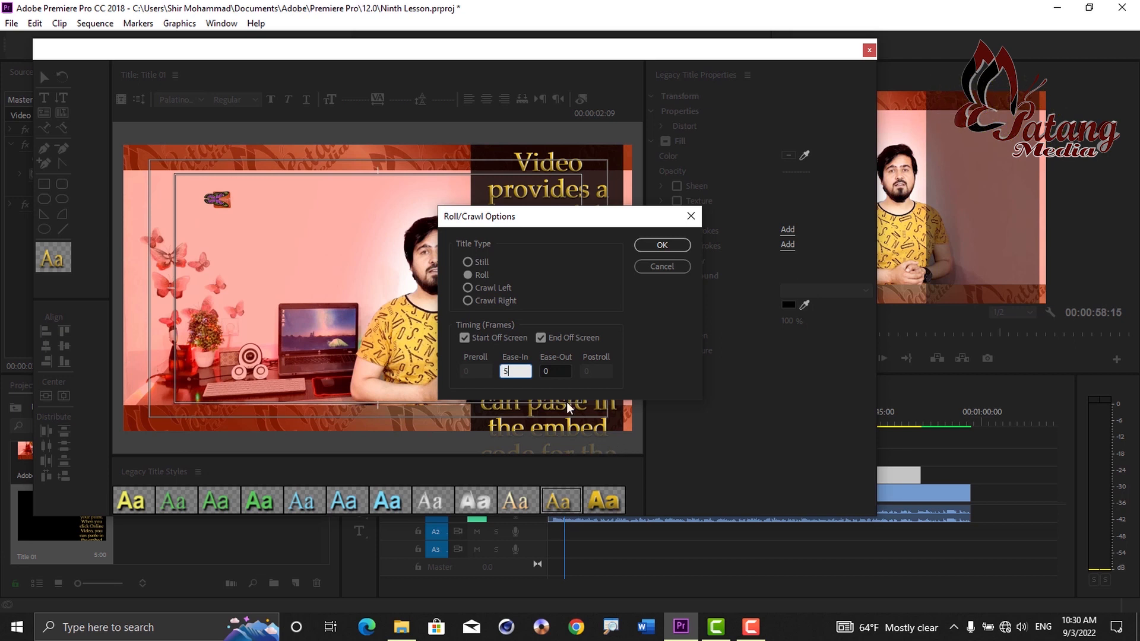
click(661, 246)
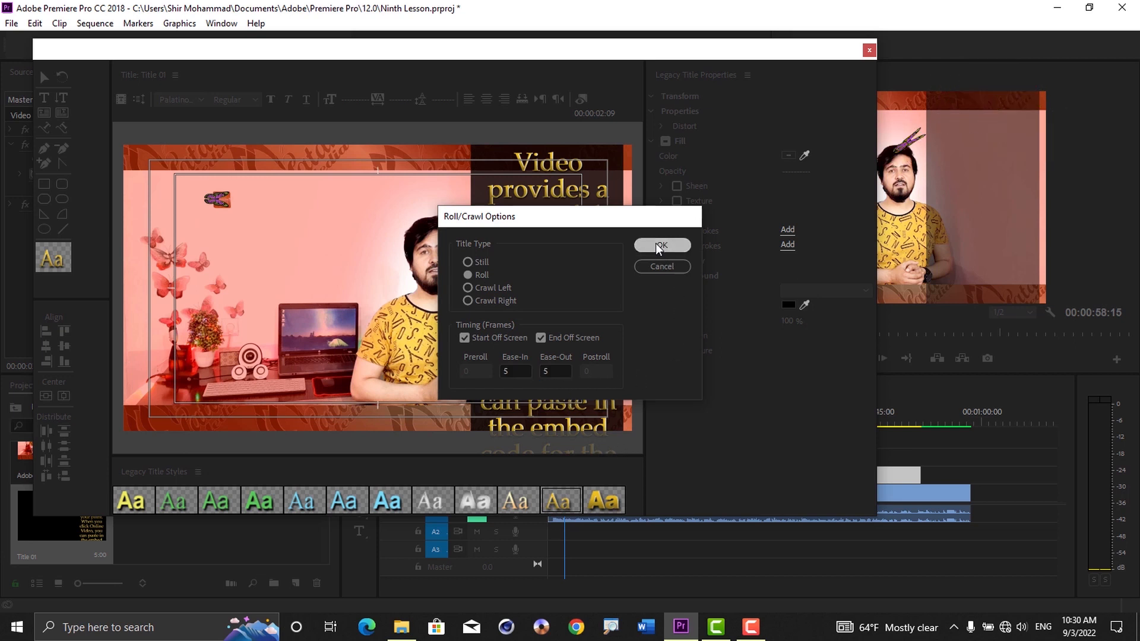
click(869, 50)
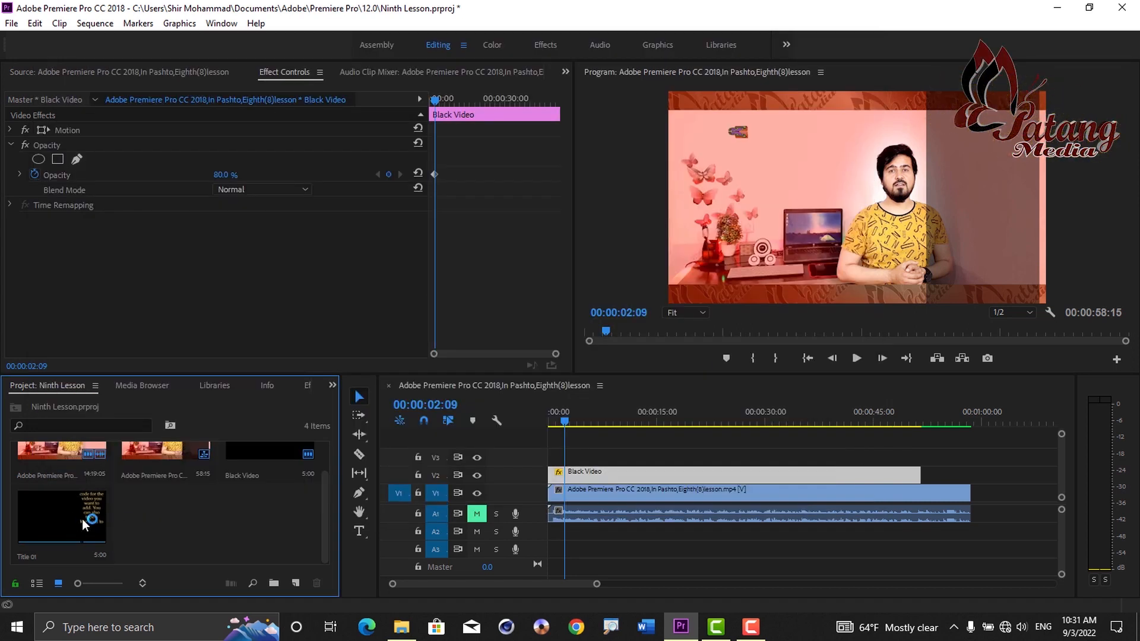
Step: Place Title 01 on track V3 at the start of the sequence and play back the rolling text from the beginning
drag(70, 512, 571, 461)
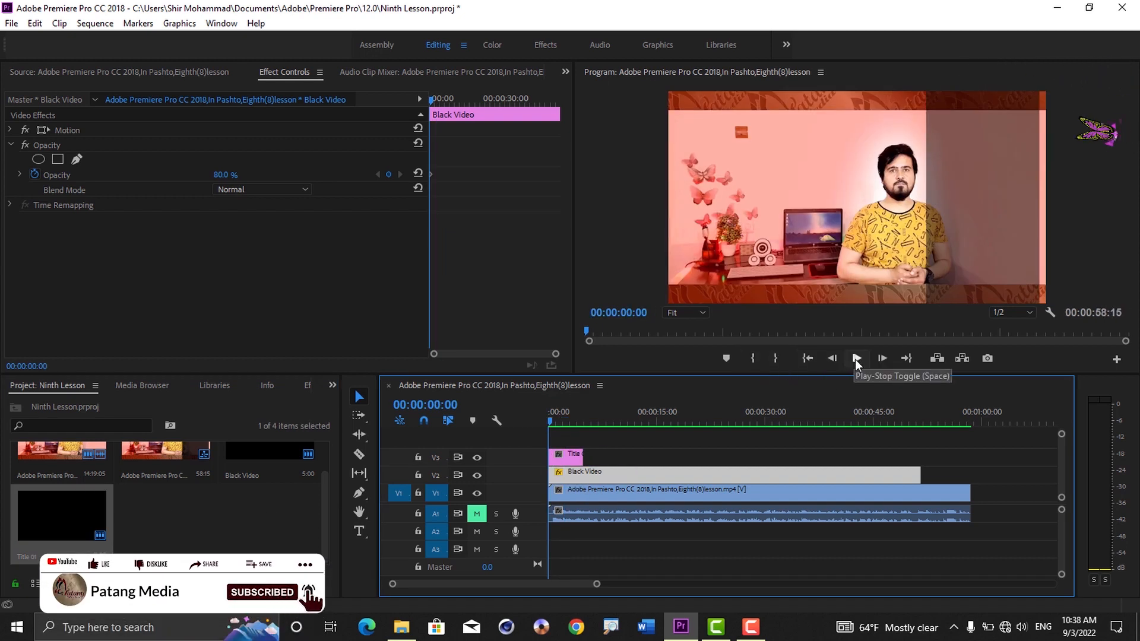
click(856, 358)
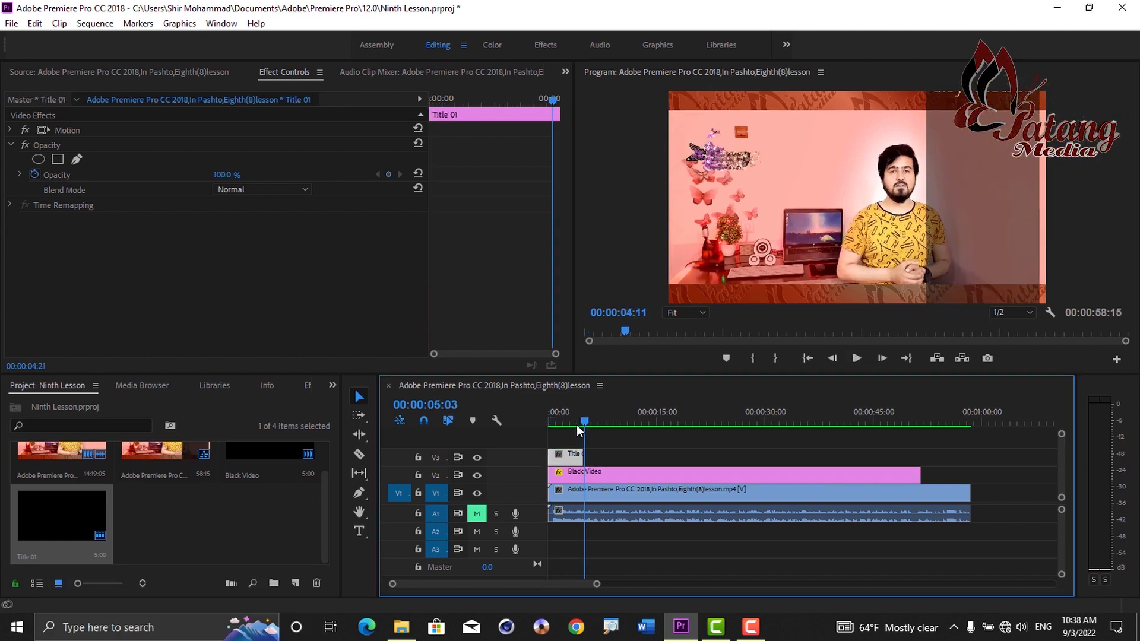
drag(580, 430, 529, 434)
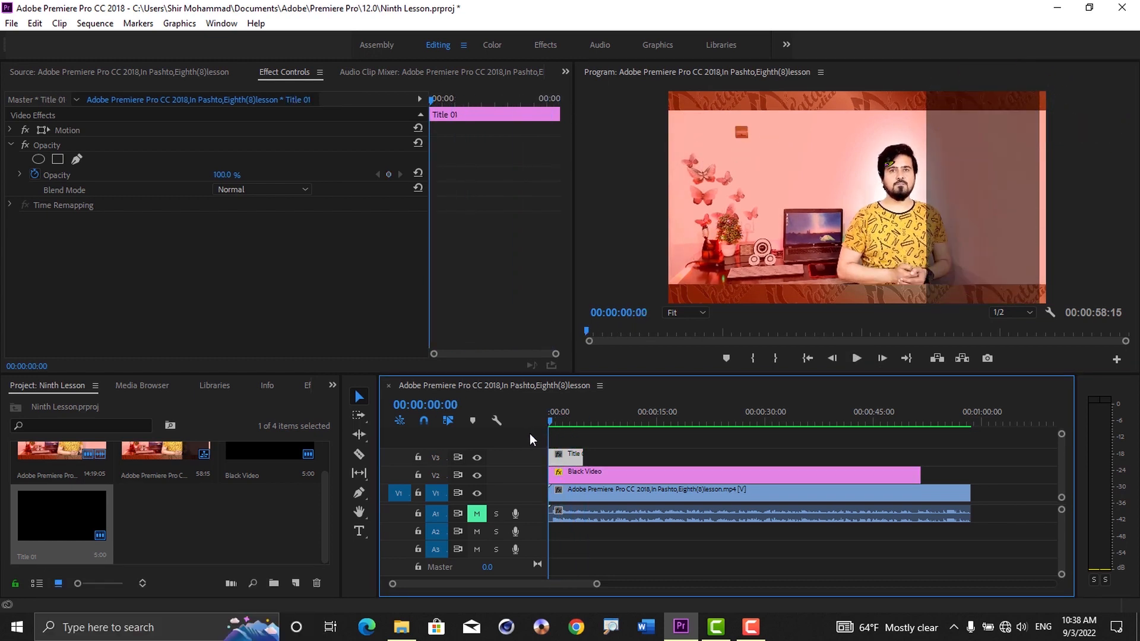
click(856, 357)
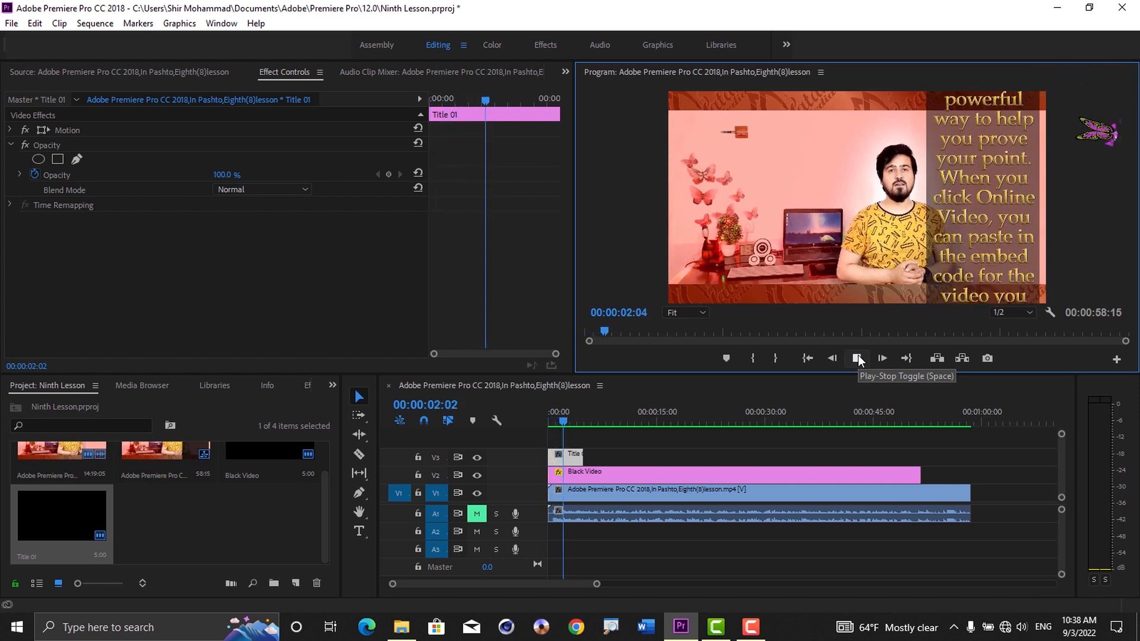
click(857, 358)
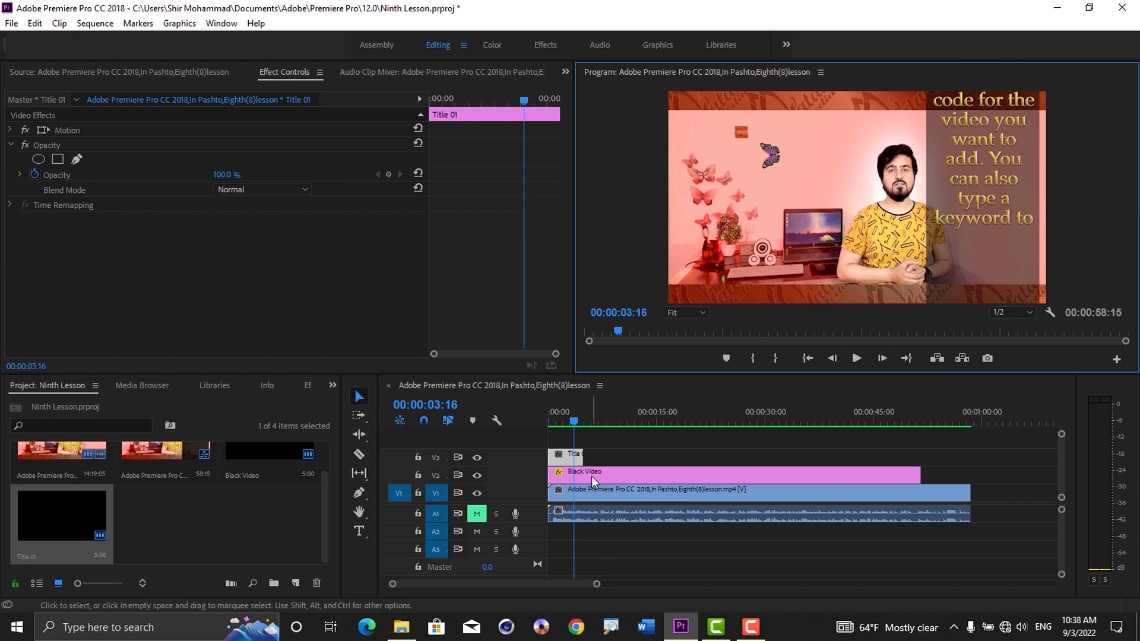
Step: Extend the end of the Title 01 clip on track V3 to about 00:00:47 and play back the roll from the start
click(359, 396)
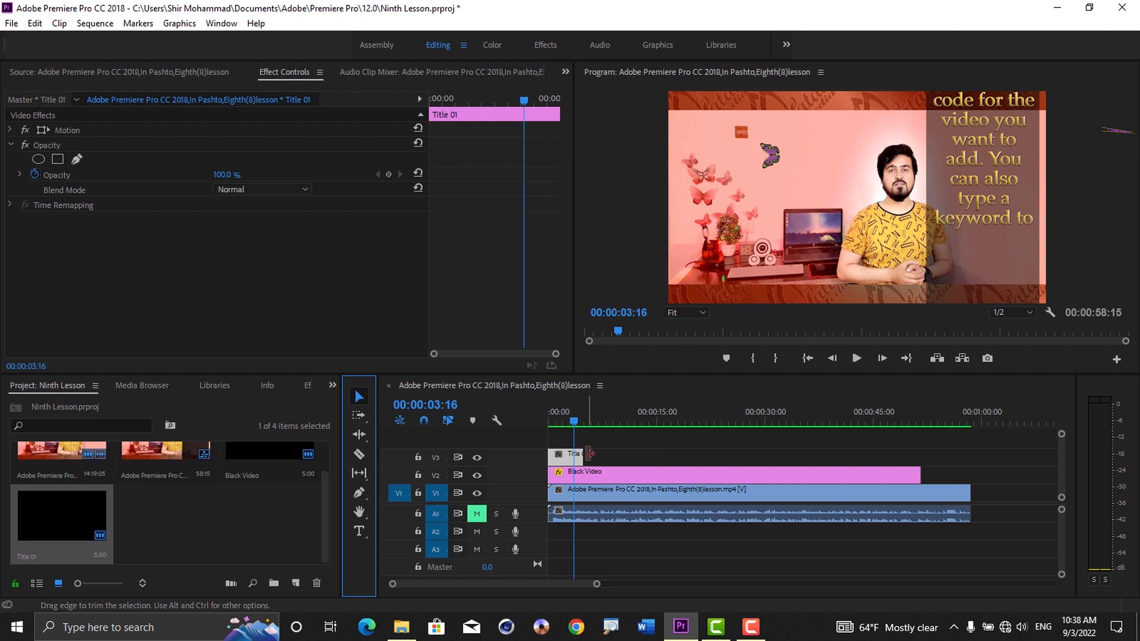
drag(589, 454, 579, 453)
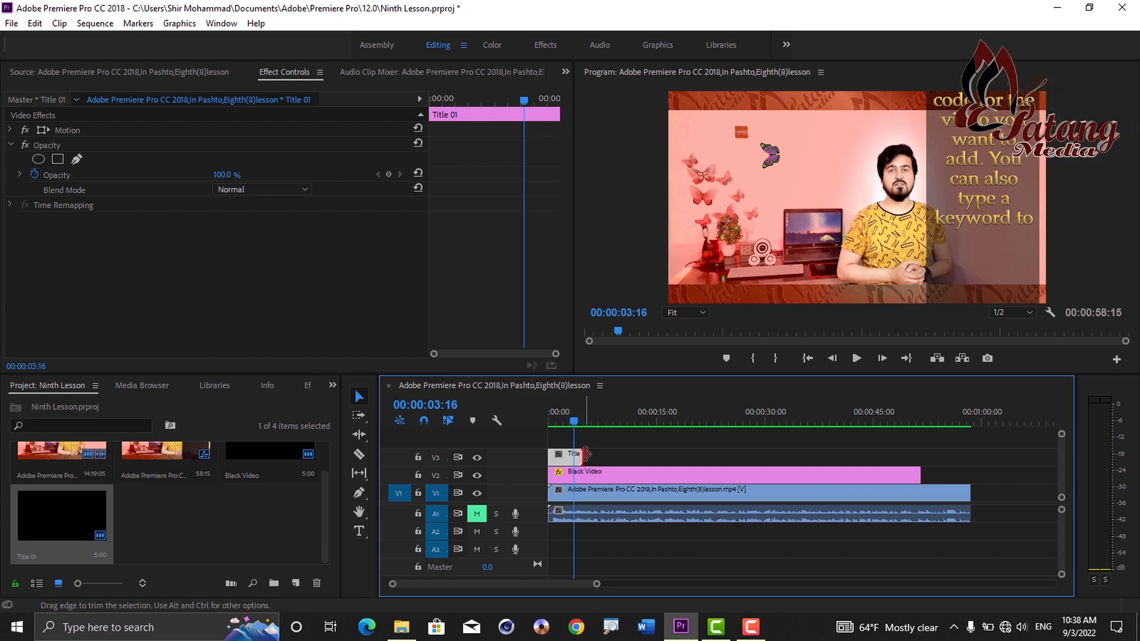
drag(586, 453, 884, 448)
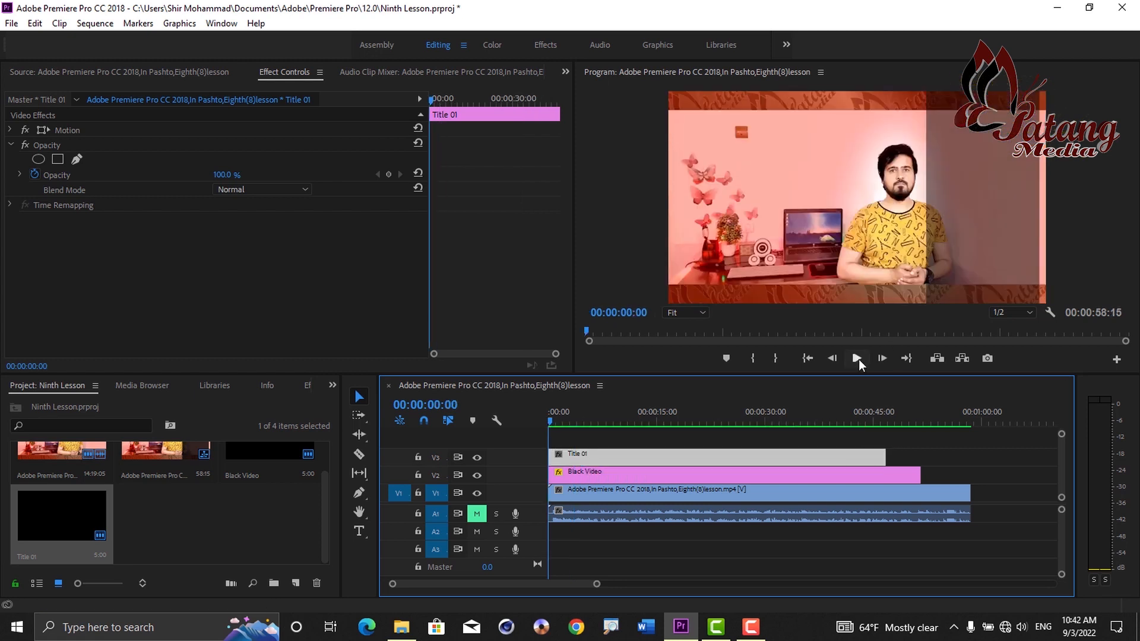
click(858, 358)
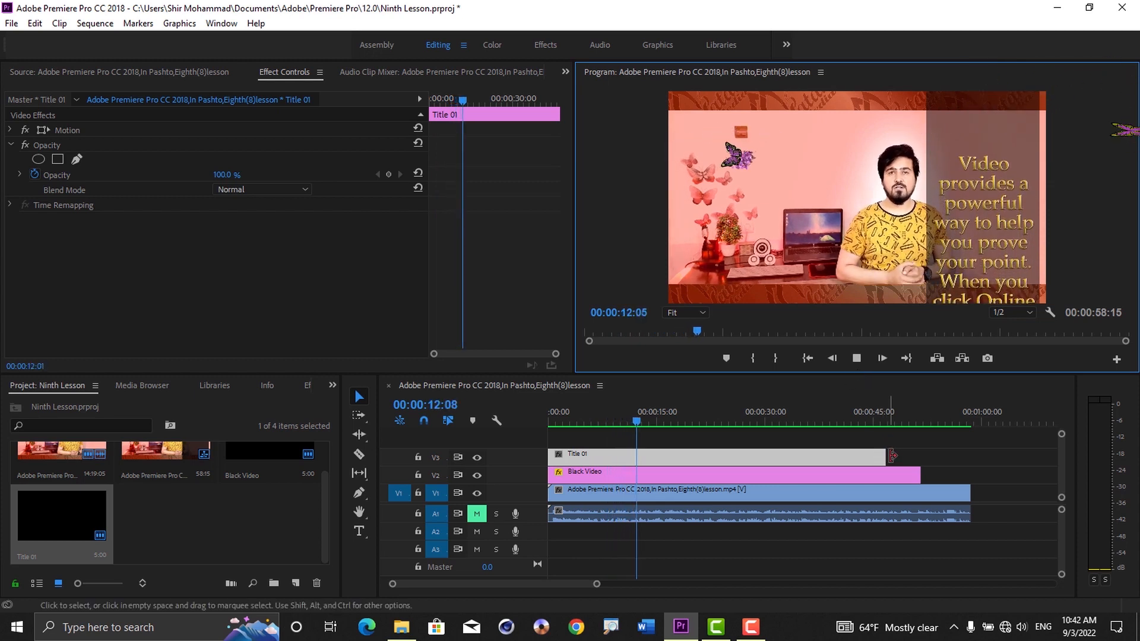
click(361, 397)
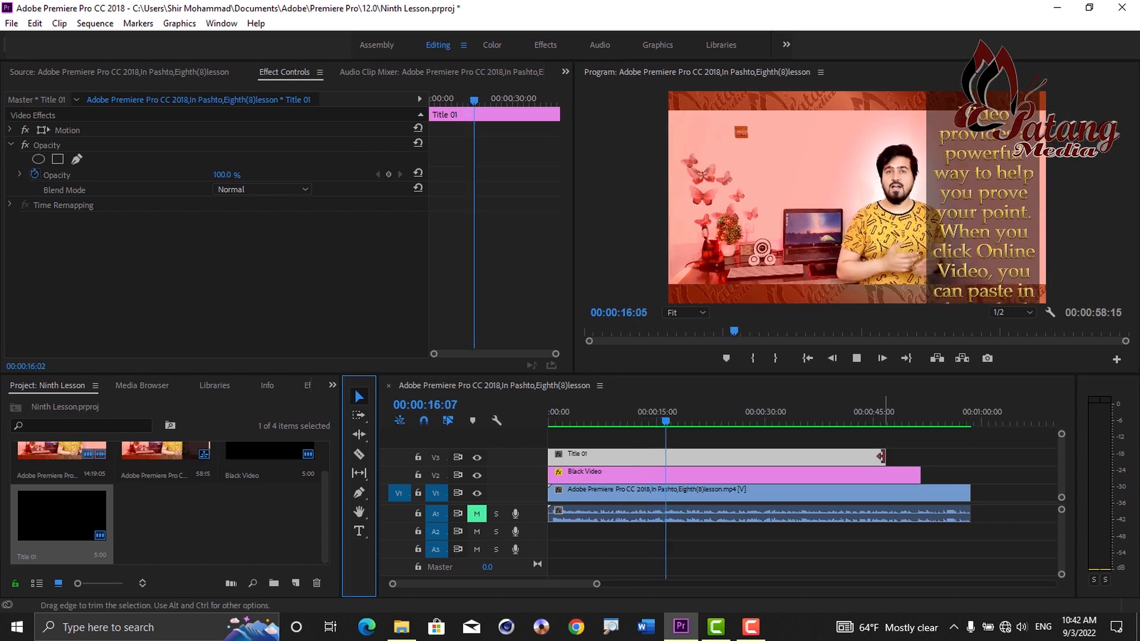